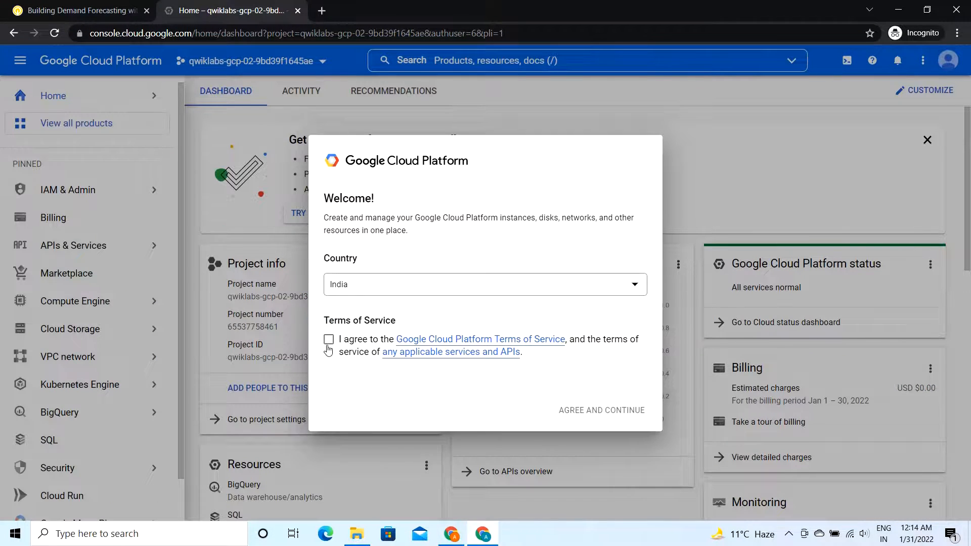
Step: Agree to the Google Cloud Platform Terms of Service and continue to the console
click(329, 344)
click(599, 411)
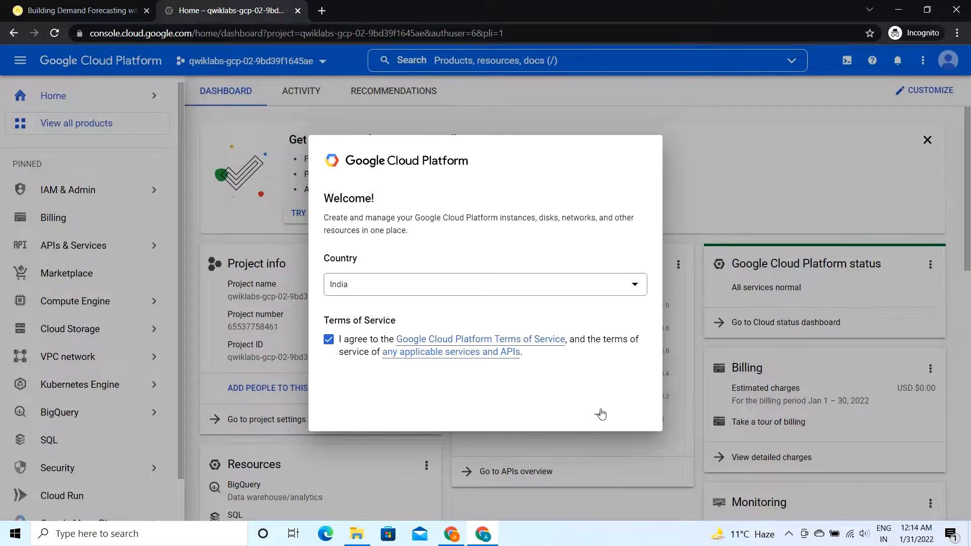
Step: Consult the lab's environment setup instructions, open BigQuery for the lab project in the Cloud console and dismiss its welcome message
click(71, 10)
scroll(380, 304, down, 6)
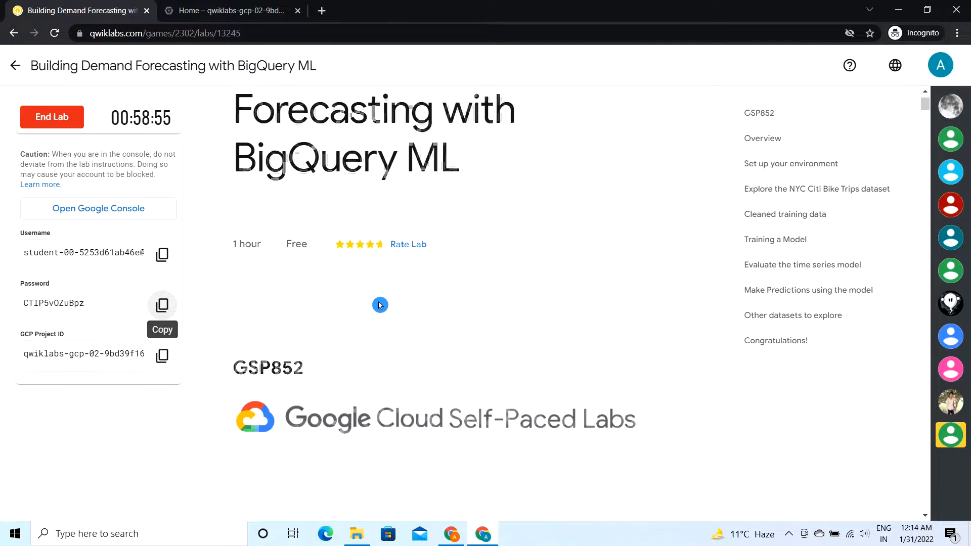
scroll(380, 304, down, 20)
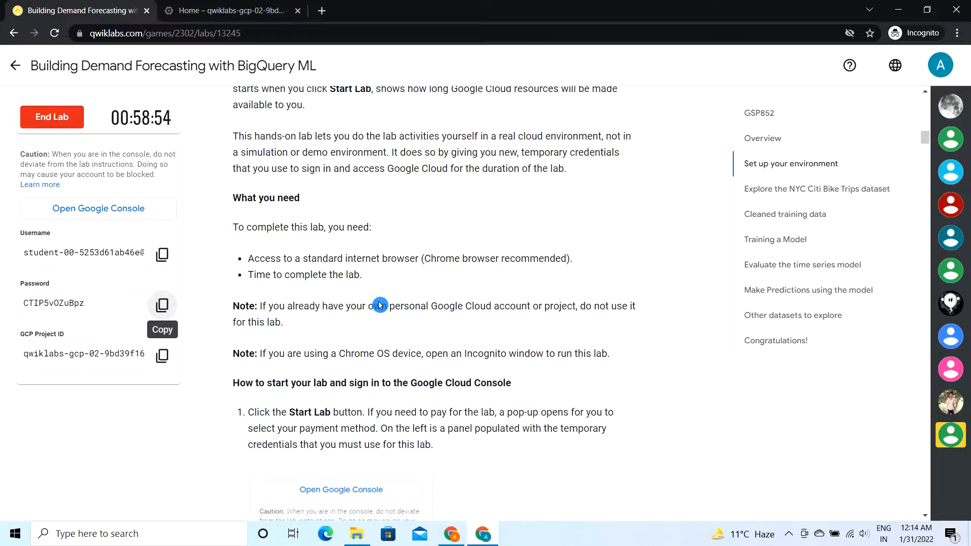
scroll(380, 304, down, 15)
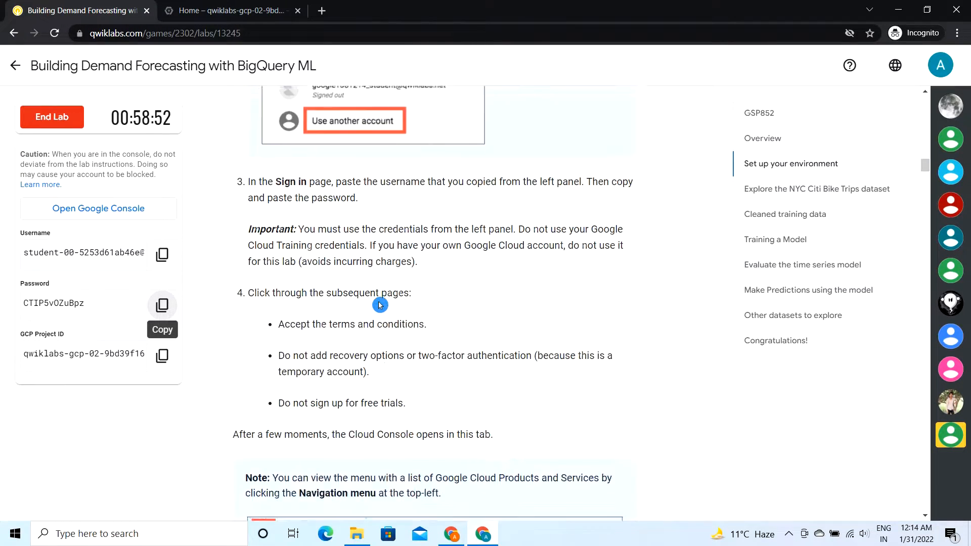
scroll(381, 304, down, 7)
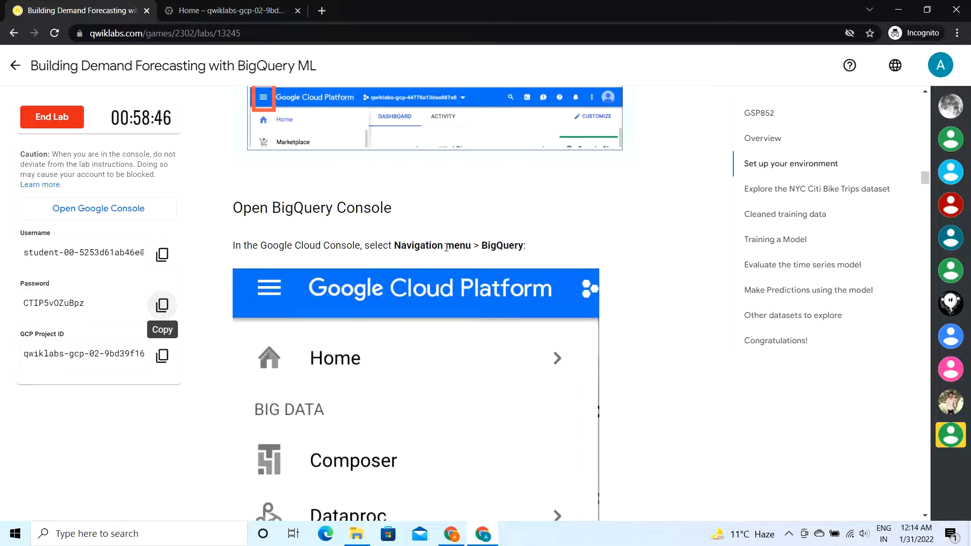
click(230, 11)
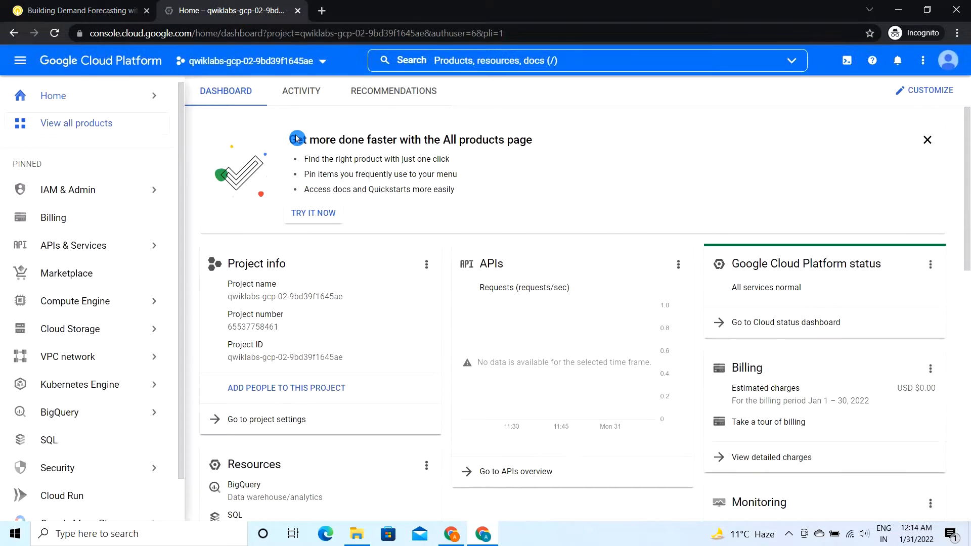
scroll(51, 384, down, 1)
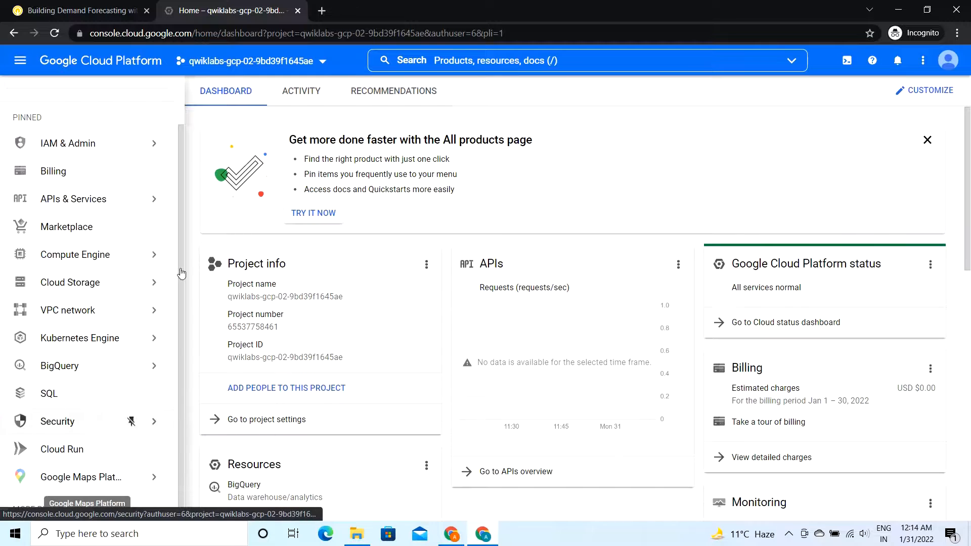
mouse_move(152, 421)
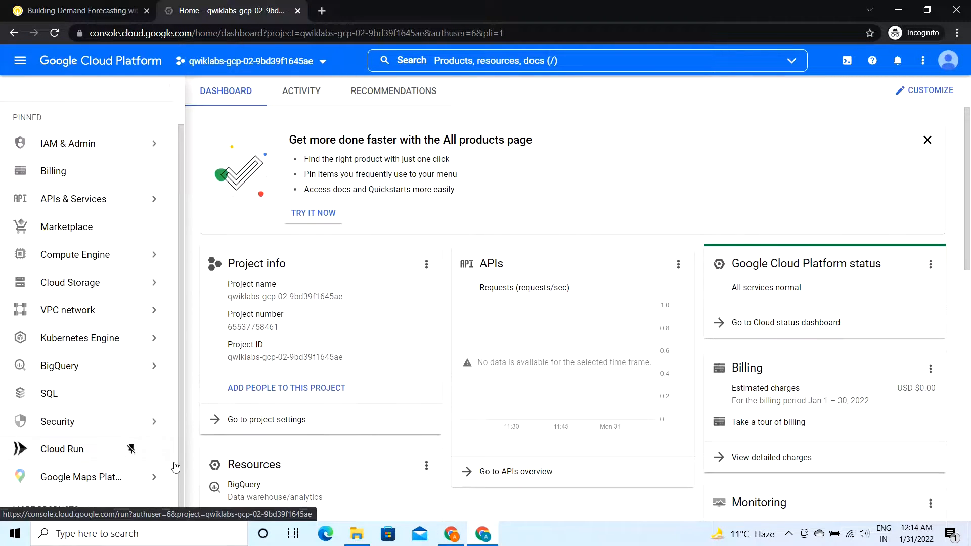
mouse_move(49, 363)
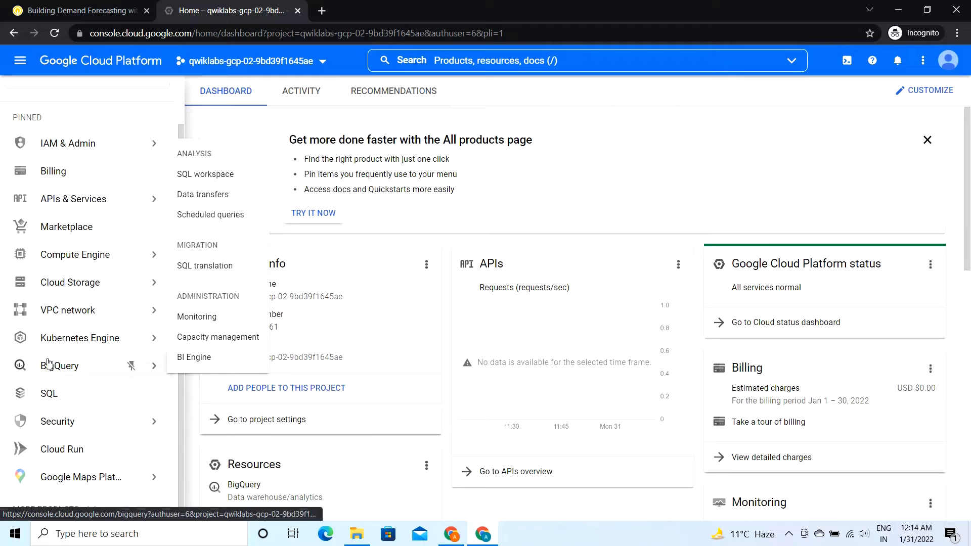
click(81, 374)
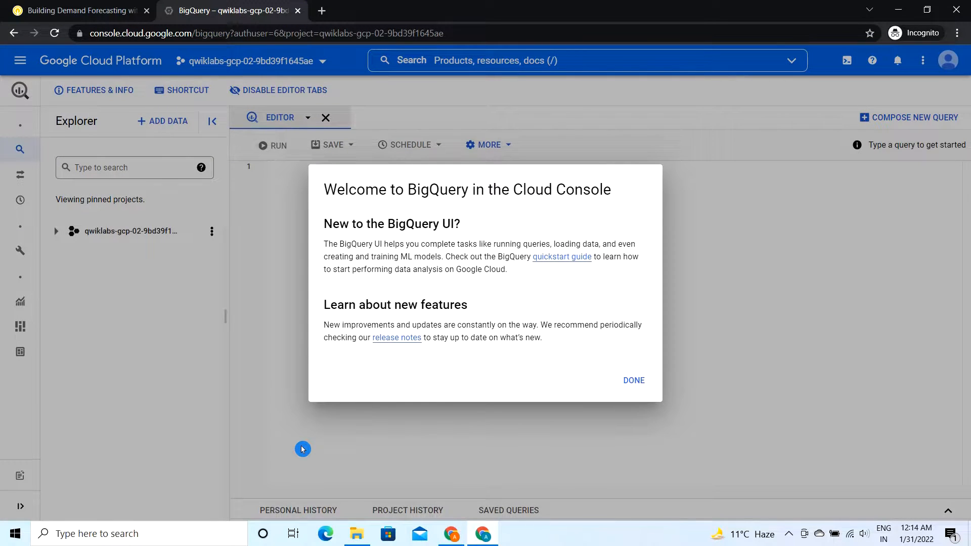
click(634, 384)
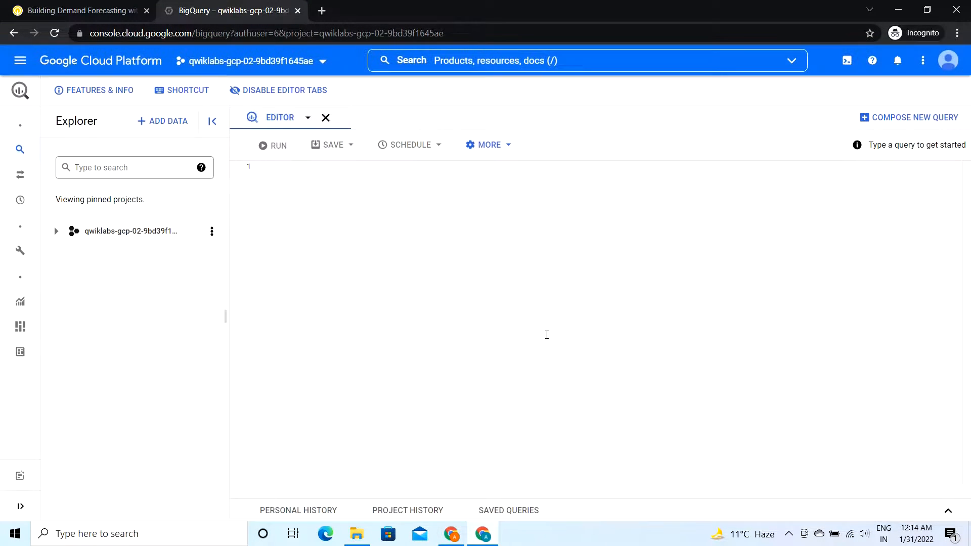
Step: Find the lab's instructions for exploring the NYC Citi Bike Trips dataset, and open the public datasets marketplace from the BigQuery Explorer
click(81, 11)
scroll(326, 376, down, 5)
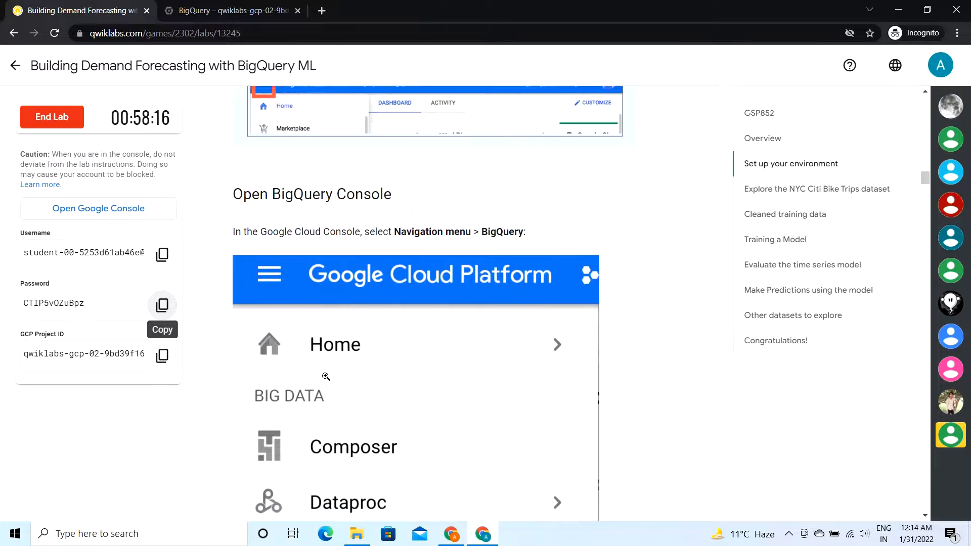
scroll(326, 377, down, 10)
scroll(326, 377, up, 4)
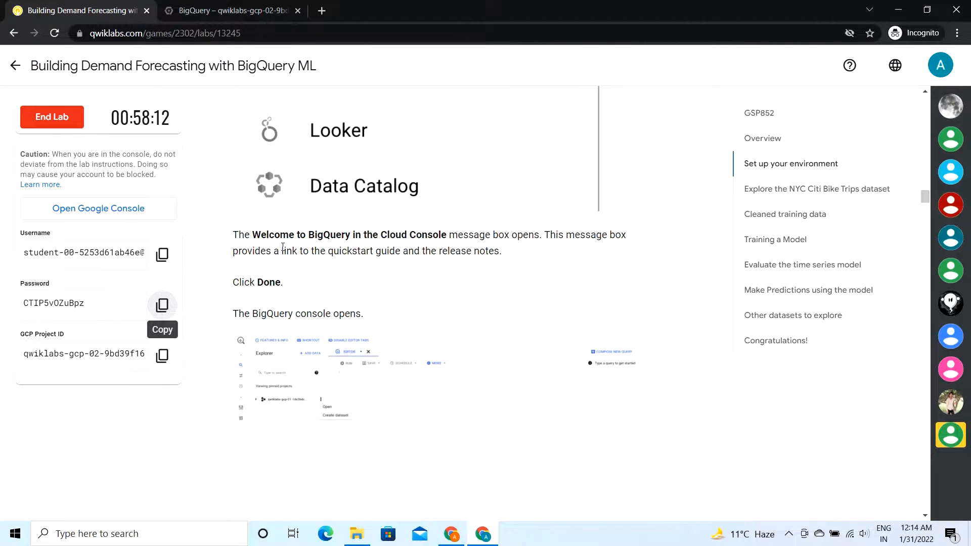
scroll(334, 309, down, 4)
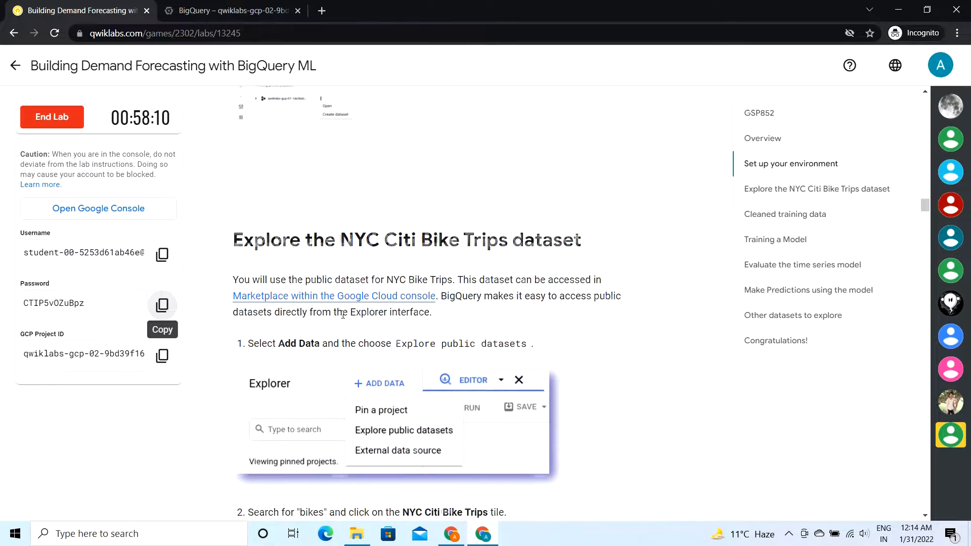
scroll(343, 315, down, 1)
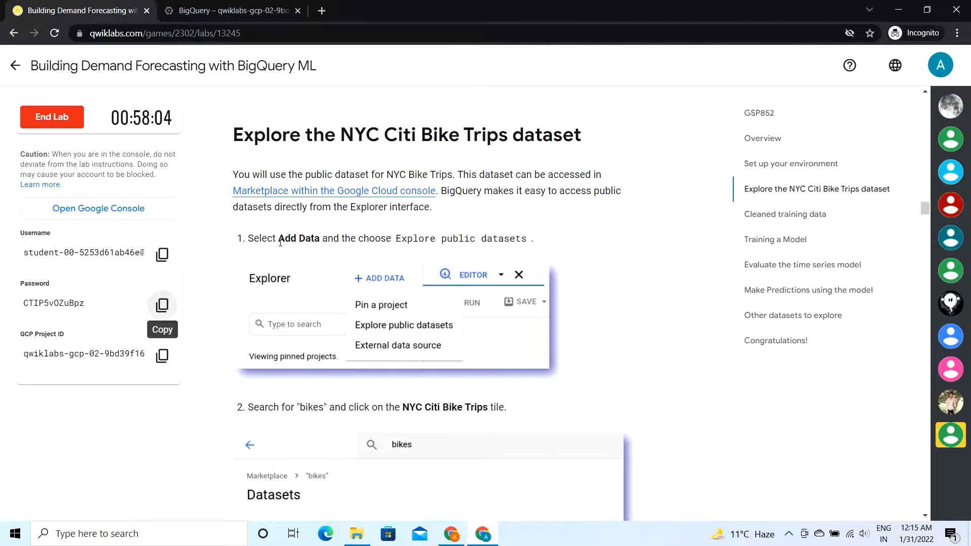
drag(278, 239, 501, 236)
click(272, 4)
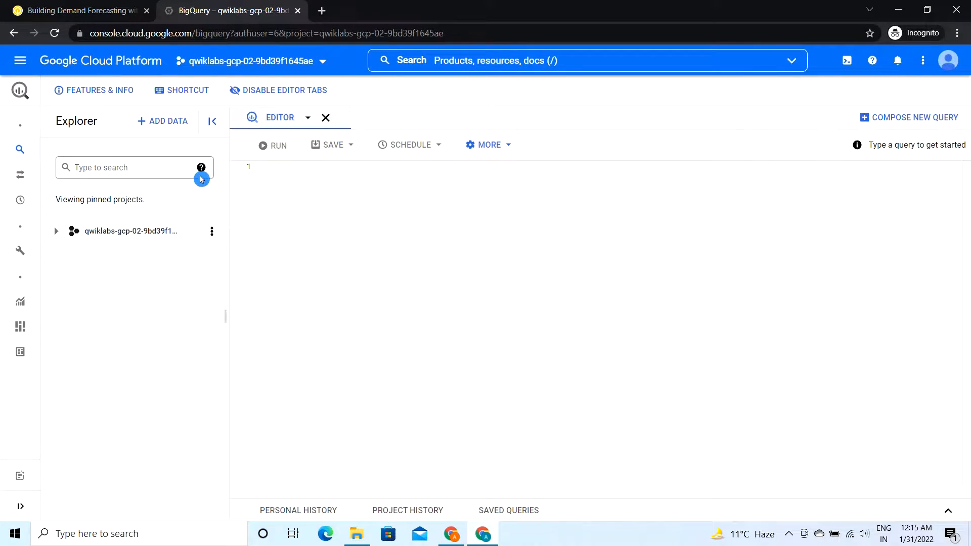
click(164, 124)
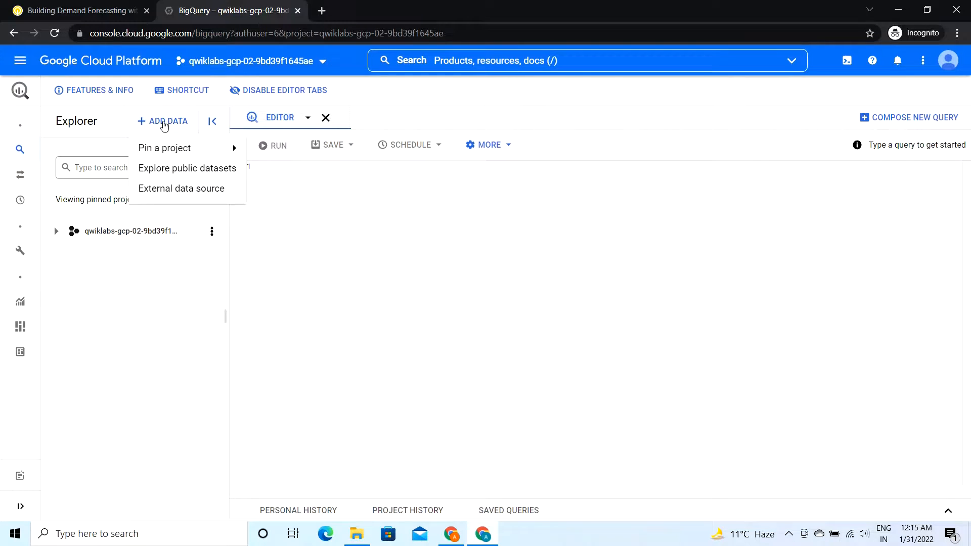
click(194, 172)
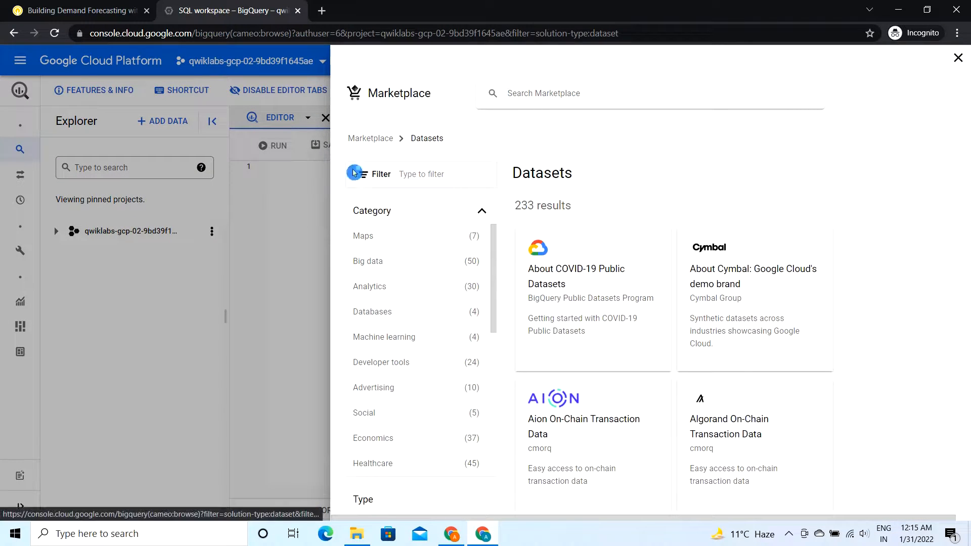
Step: Copy the search term "bikes" from the lab instructions and search the Marketplace datasets for it
click(103, 7)
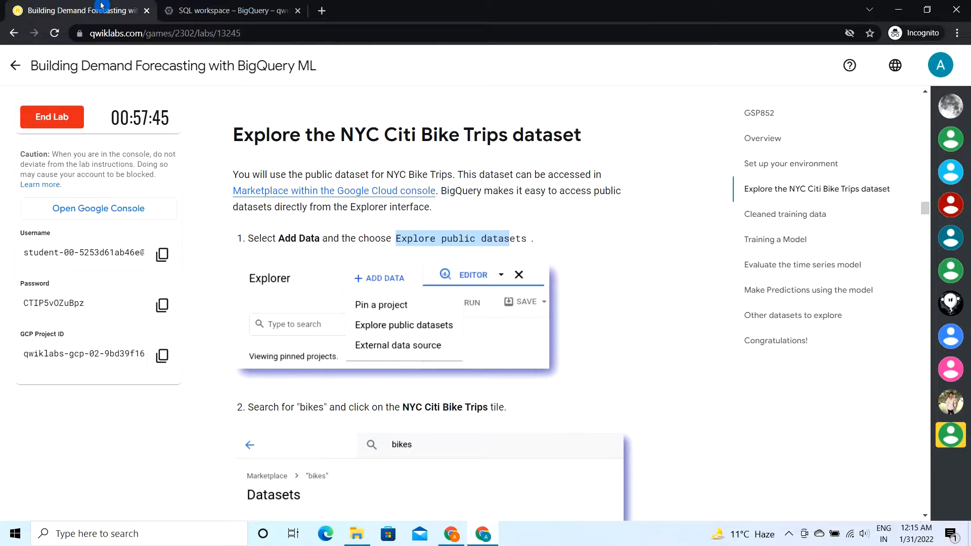
scroll(387, 216, down, 5)
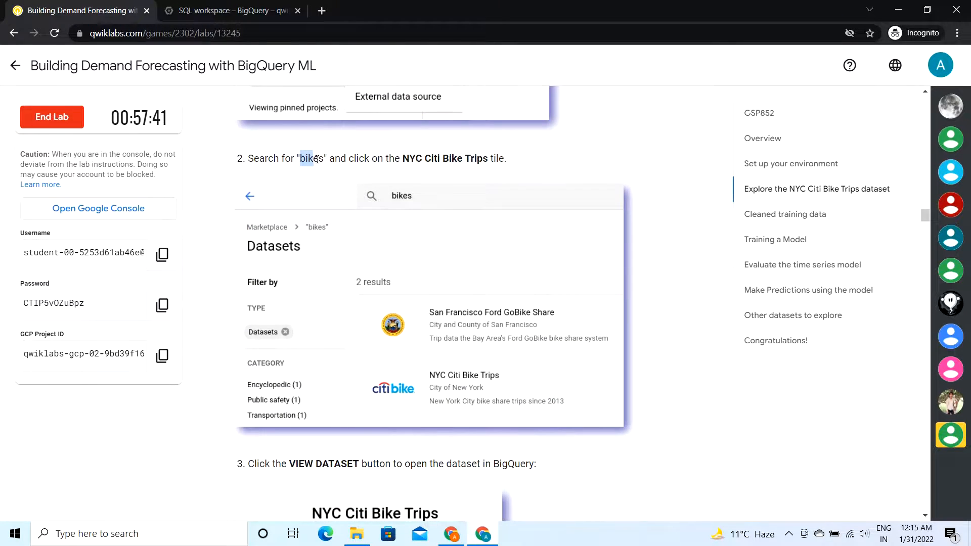
drag(322, 157, 324, 157)
key(ctrl+c)
click(214, 4)
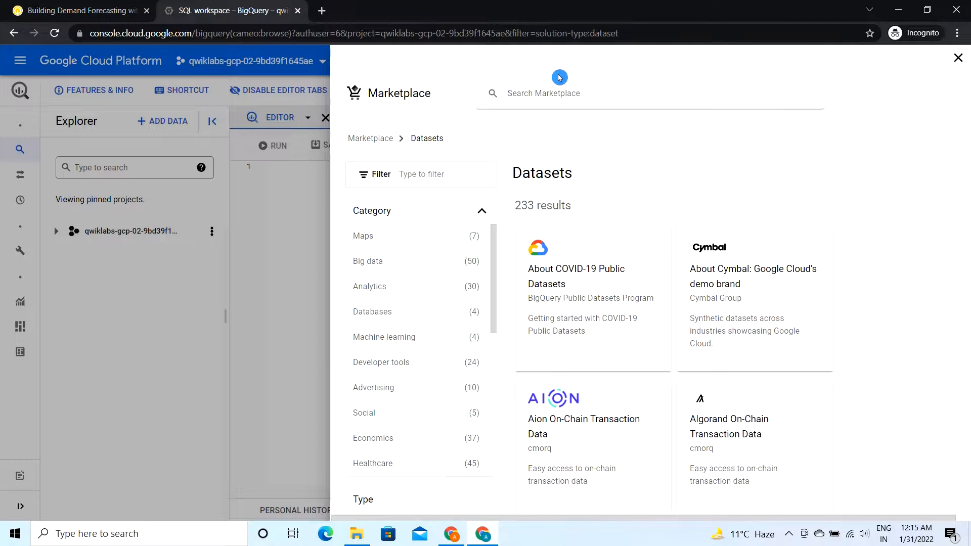
click(551, 93)
key(ctrl+v)
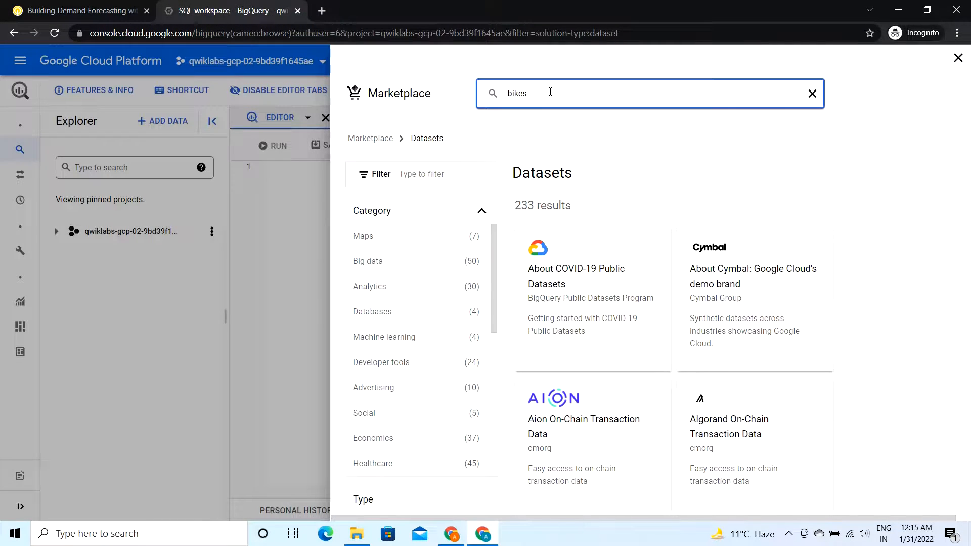
key(Return)
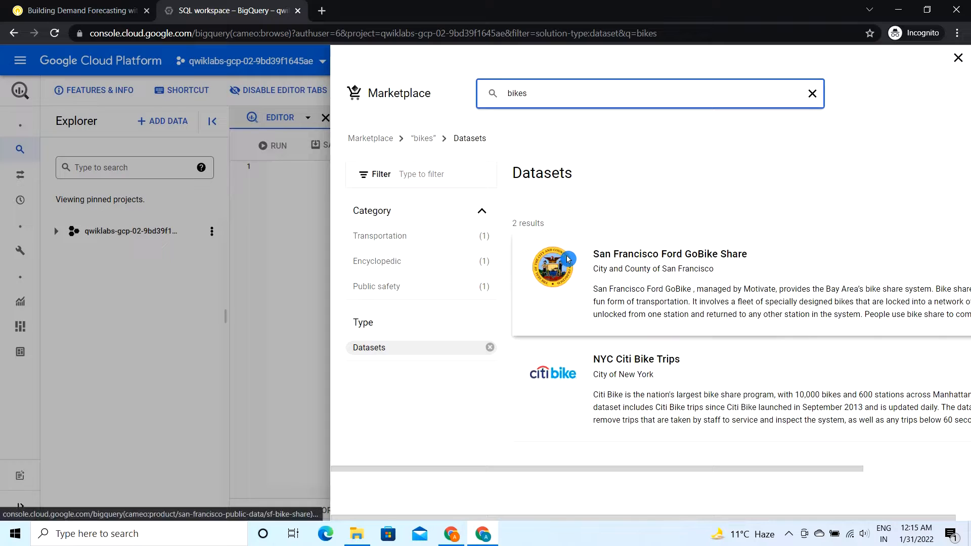
Step: Check the lab's next instruction, open the NYC Citi Bike Trips listing and view its dataset in BigQuery
click(53, 4)
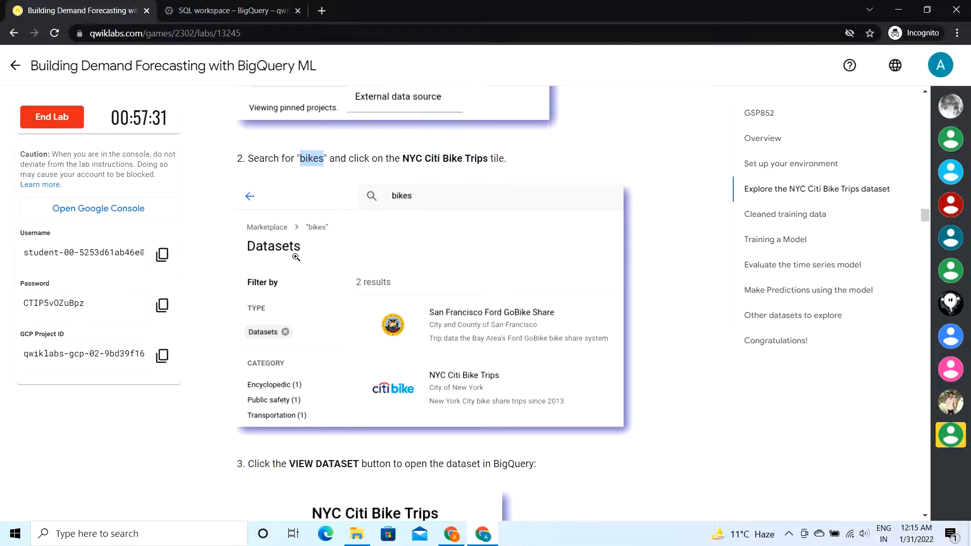
scroll(296, 257, down, 4)
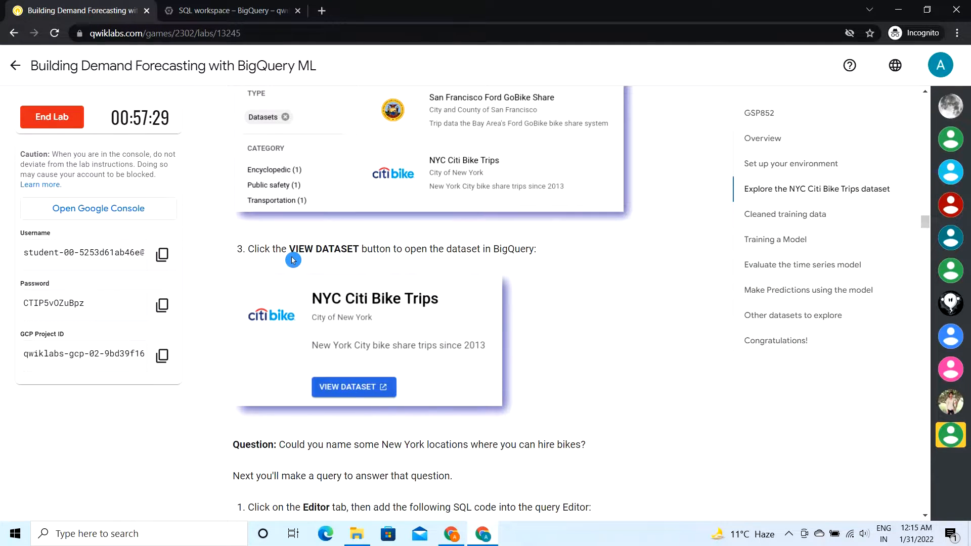
scroll(293, 260, down, 1)
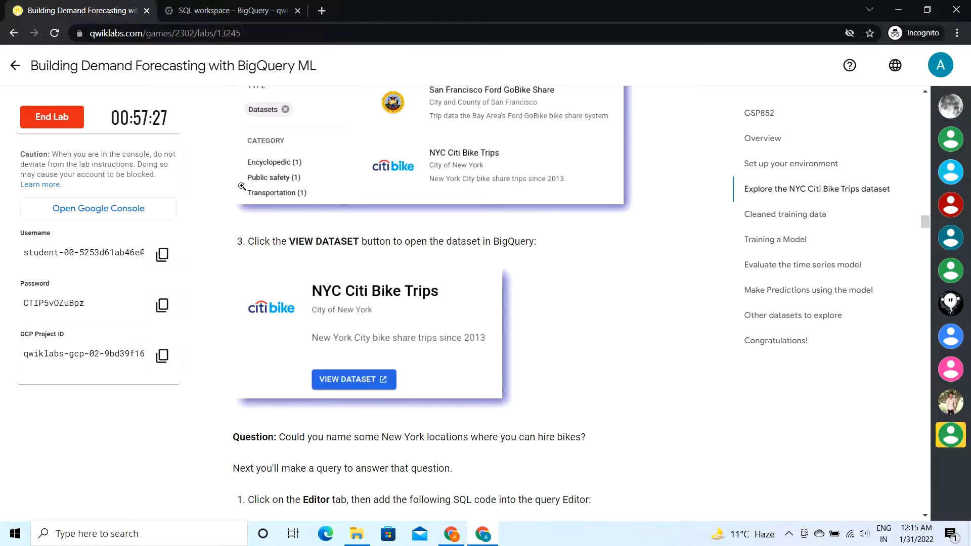
click(207, 11)
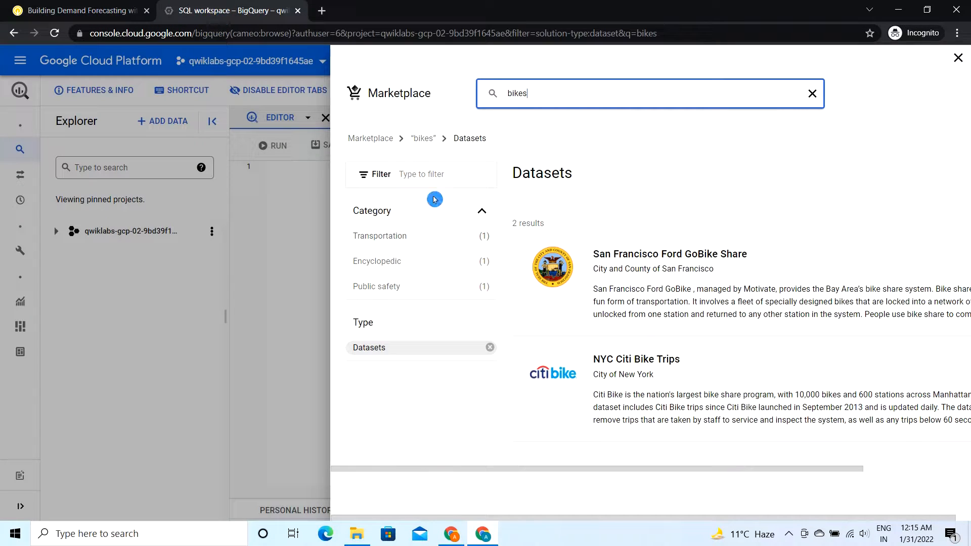
click(624, 362)
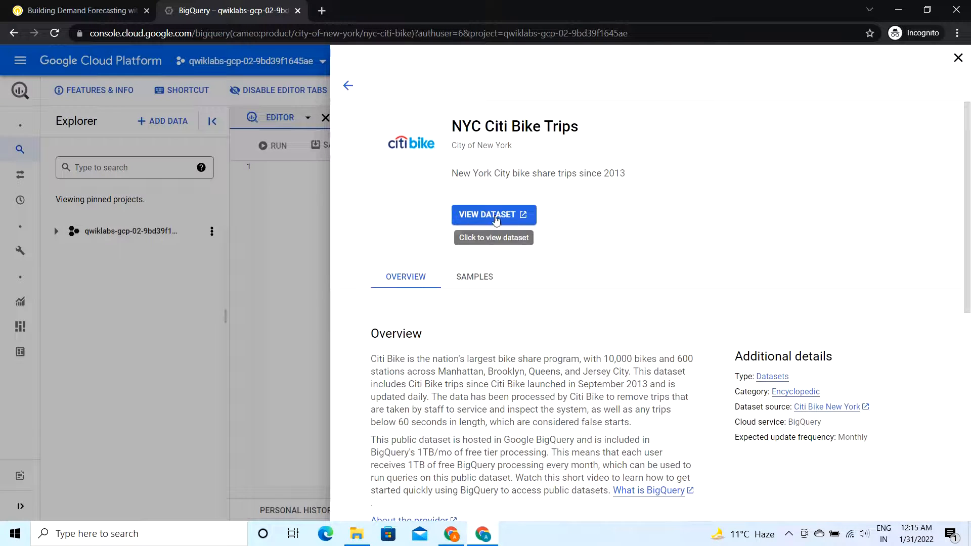
click(496, 216)
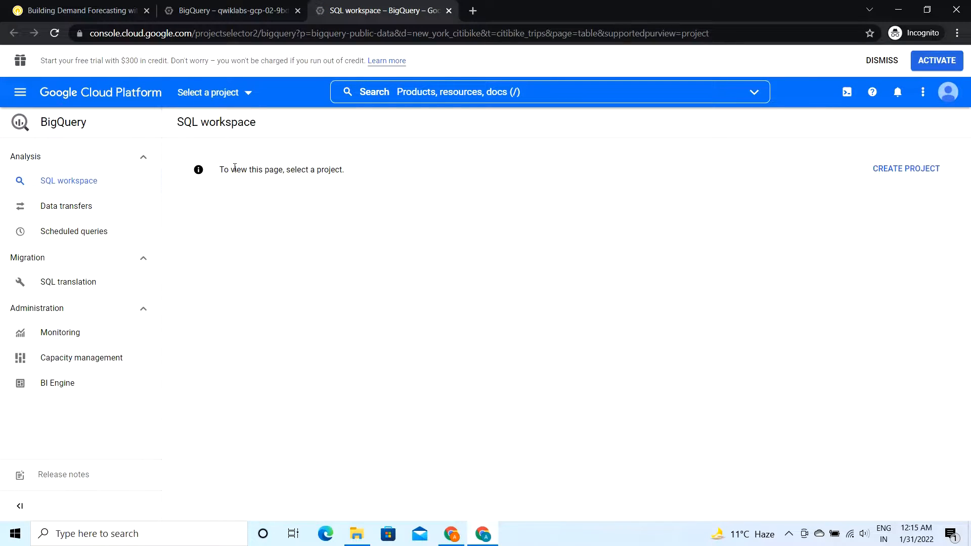
Step: Close the dataset listing and run the lab's query in the project's editor, selecting bikeid, starttime and station names from new_york_citibike.citibike_trips with LIMIT 5
click(234, 4)
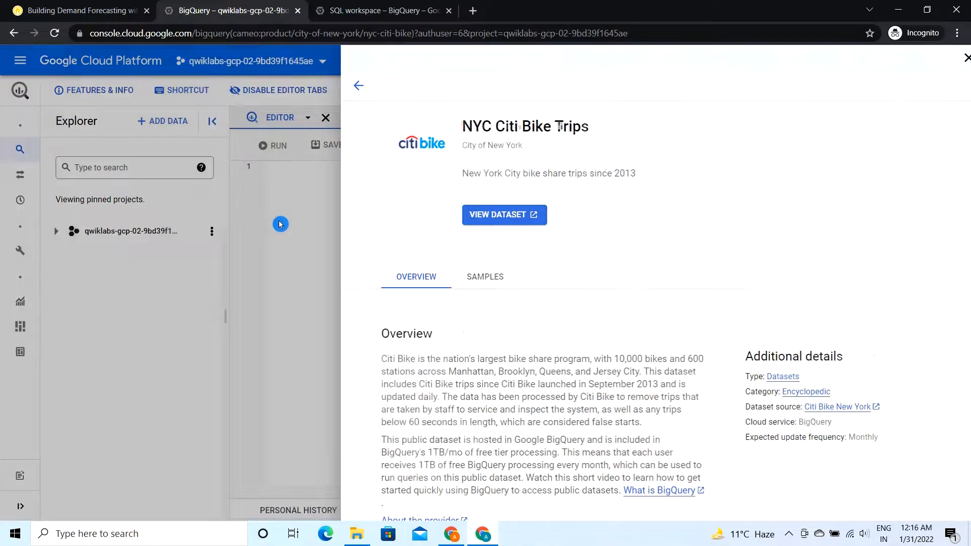
click(281, 224)
click(59, 7)
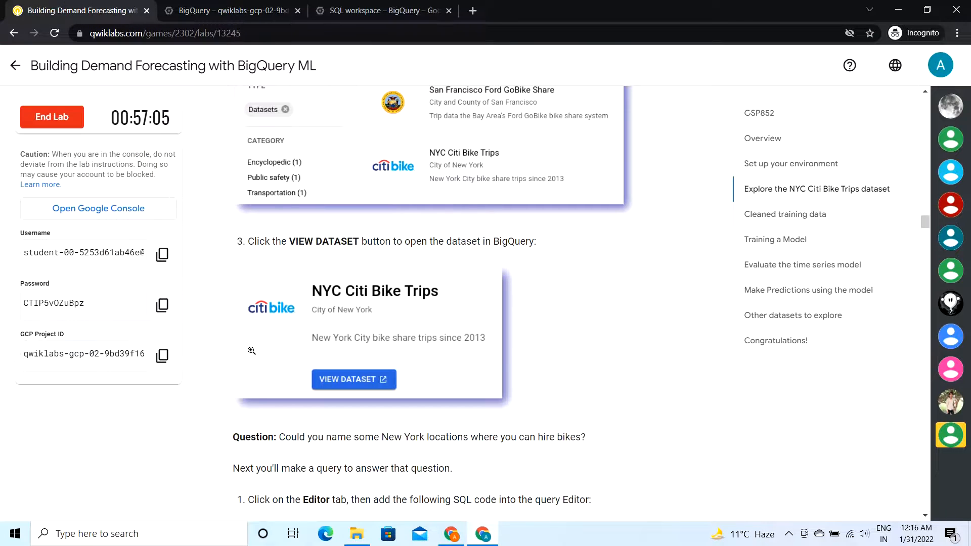
scroll(251, 350, down, 7)
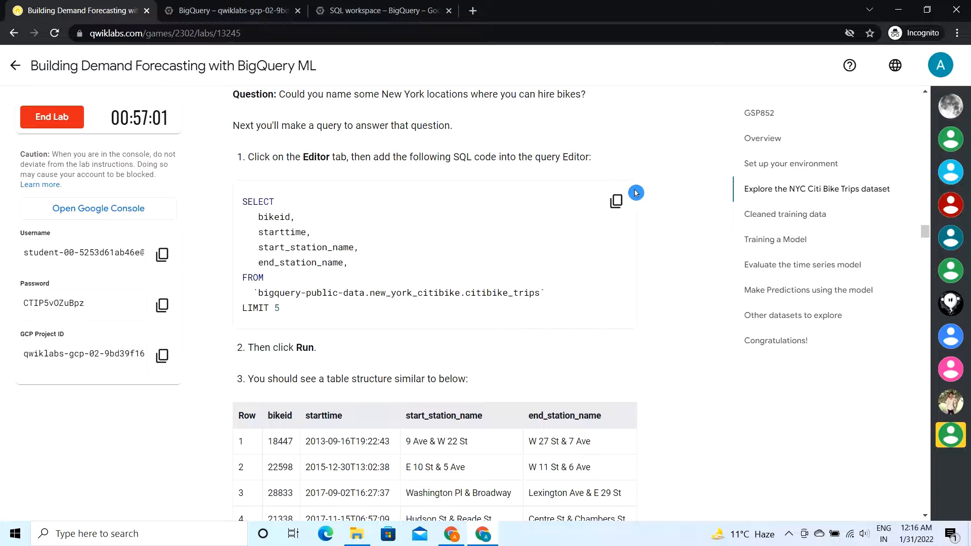
click(625, 203)
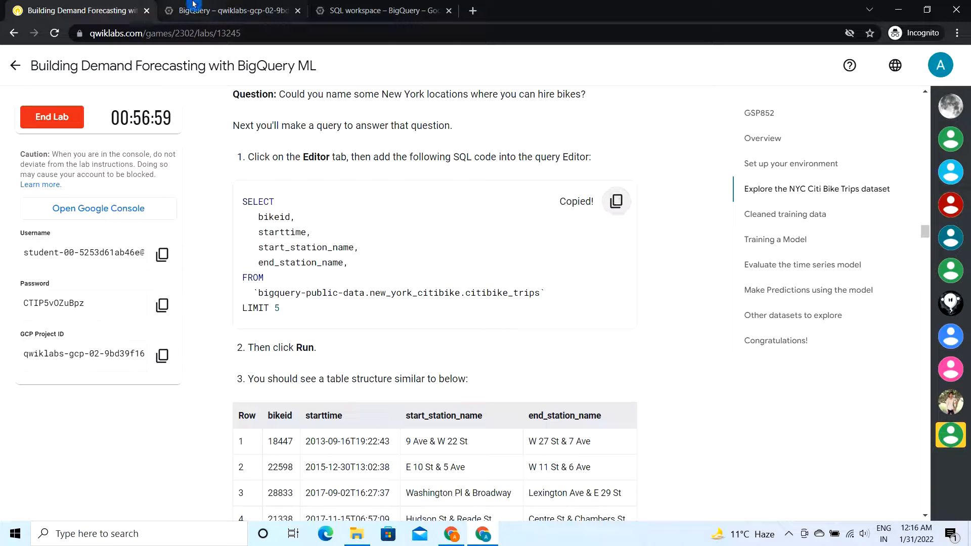
click(213, 11)
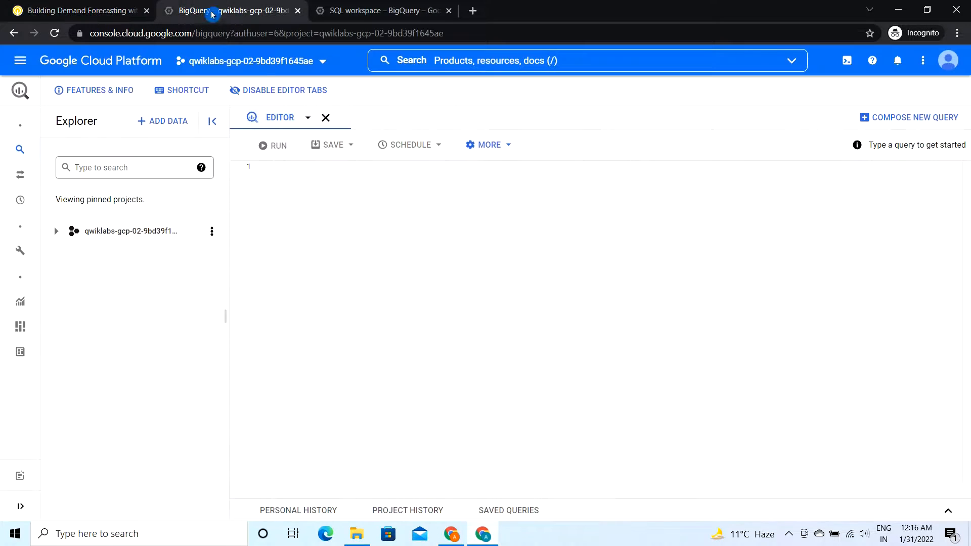
click(275, 195)
key(ctrl+v)
click(273, 153)
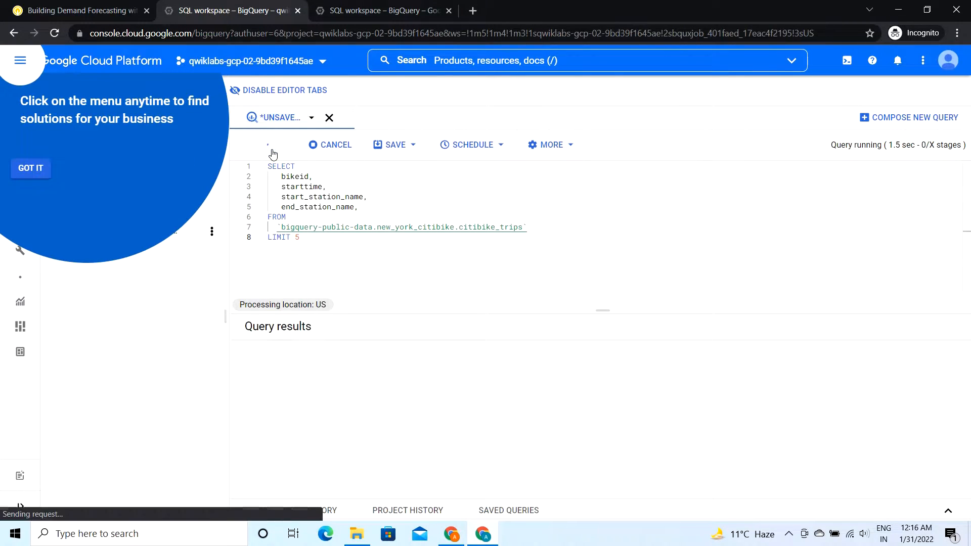
Step: Dismiss the menu hint, find the lab's date-range query for 2016-01-01 to 2017-01-01 and copy it
click(30, 168)
drag(301, 310, 329, 342)
click(76, 11)
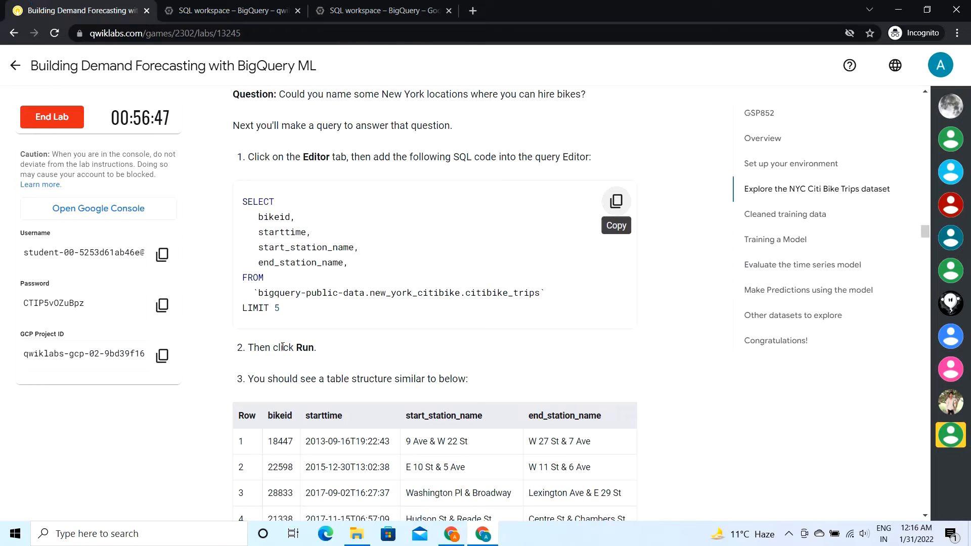
scroll(282, 348, down, 6)
scroll(281, 348, down, 5)
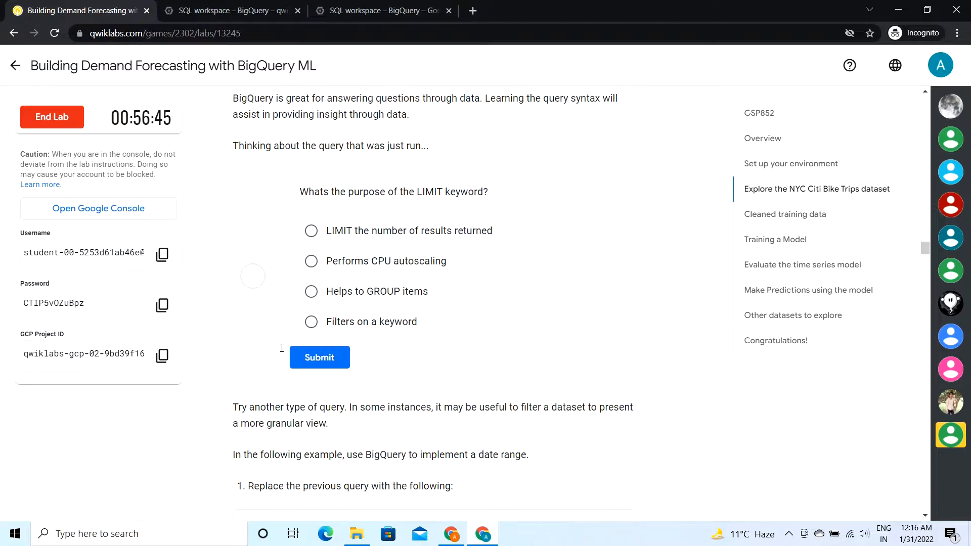
scroll(332, 364, down, 4)
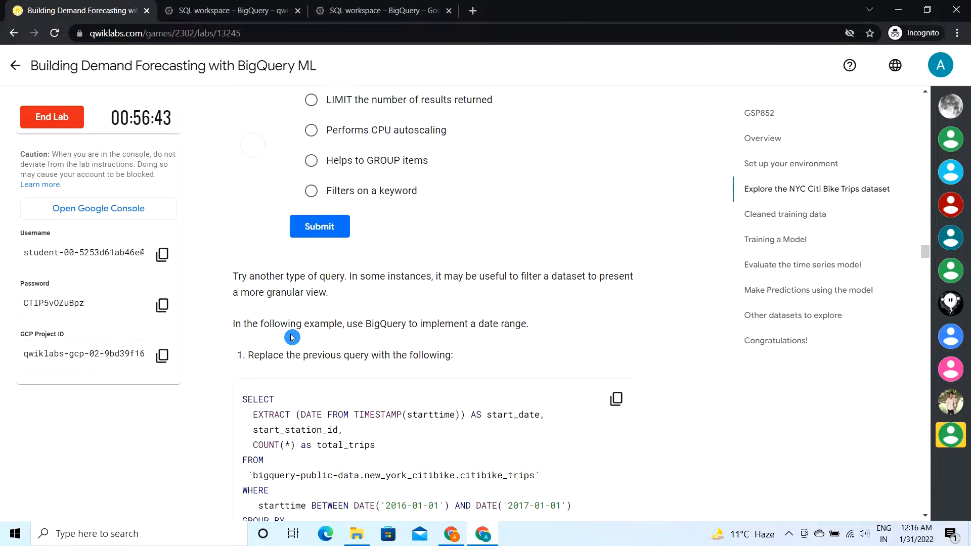
scroll(292, 337, up, 8)
scroll(292, 337, up, 5)
scroll(279, 399, down, 13)
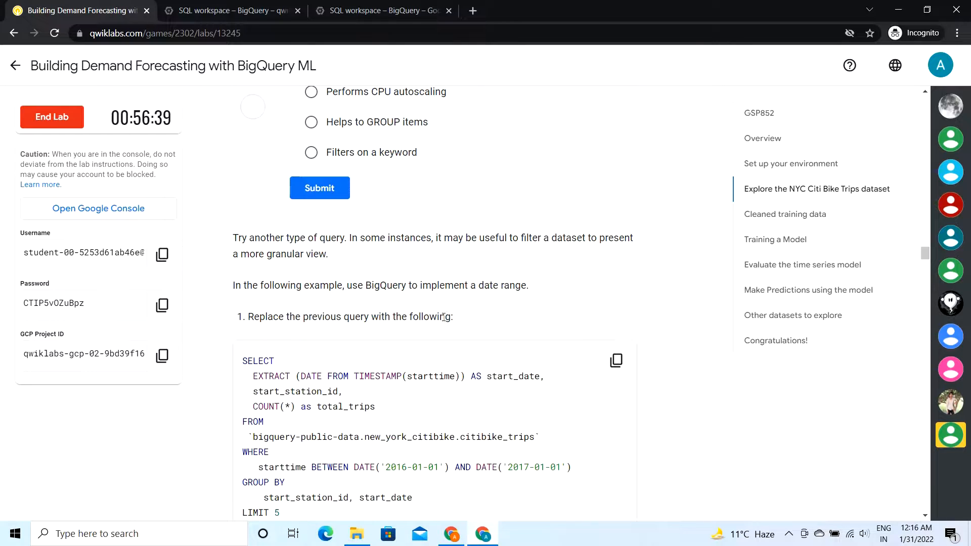
click(613, 361)
scroll(452, 309, down, 3)
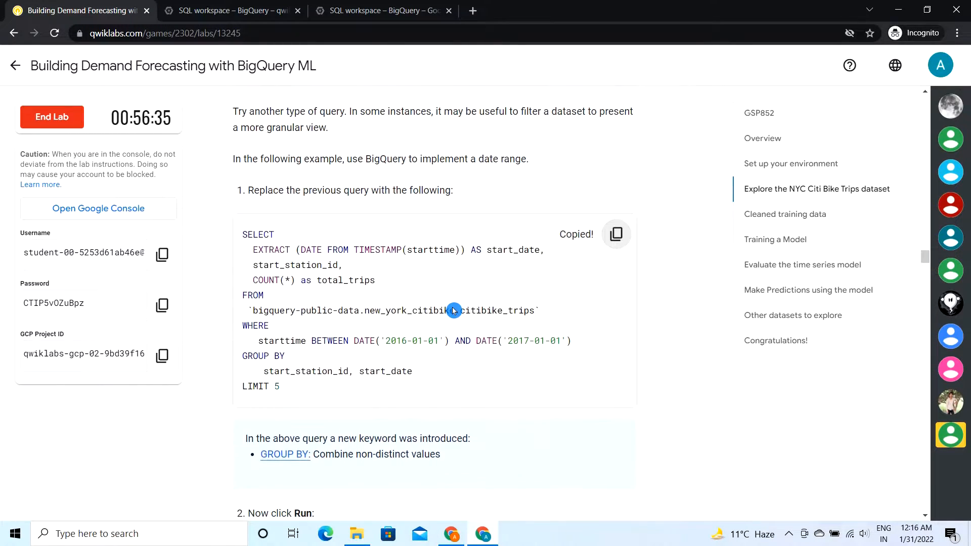
Step: Replace the editor's query with the copied one counting total_trips per start_station_id and start_date, and run it
click(217, 6)
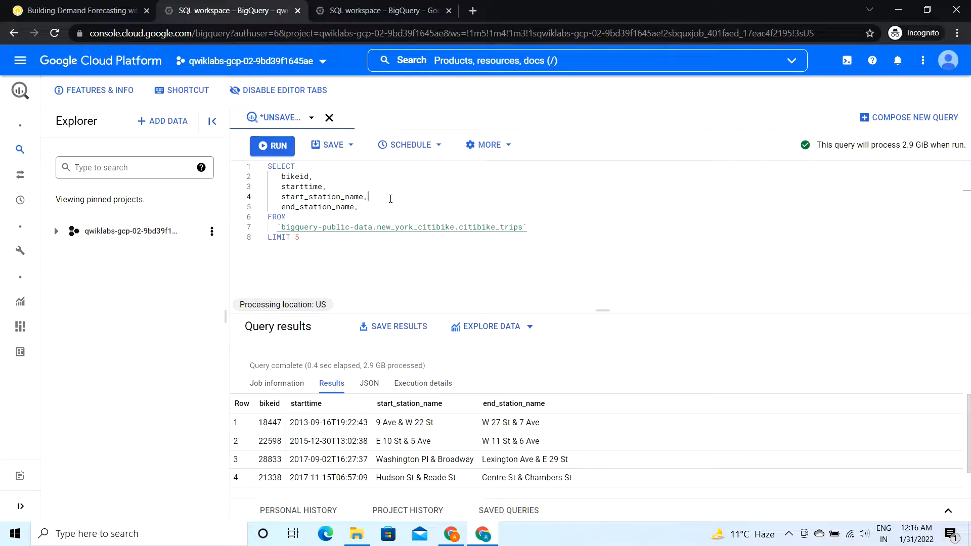
key(ctrl+a)
key(BackSpace)
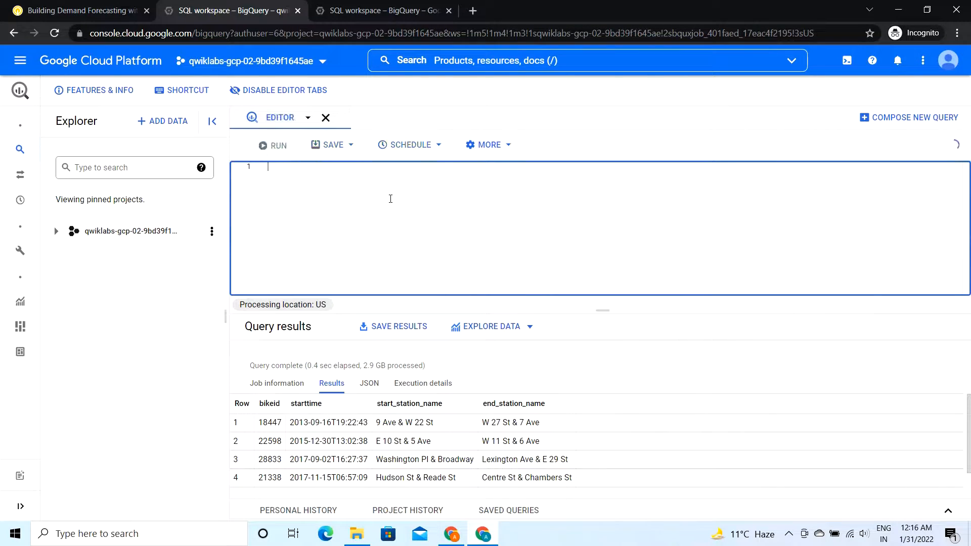
key(ctrl+v)
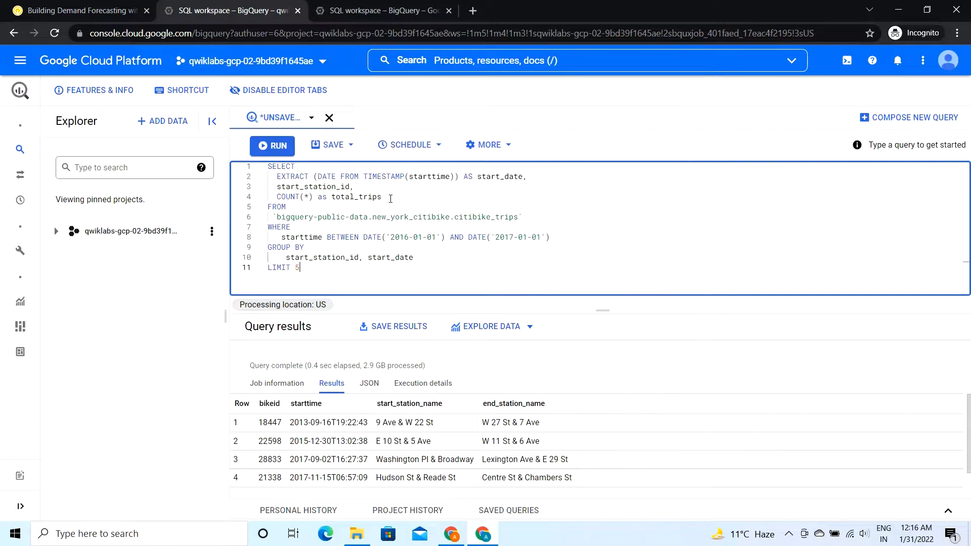
click(277, 154)
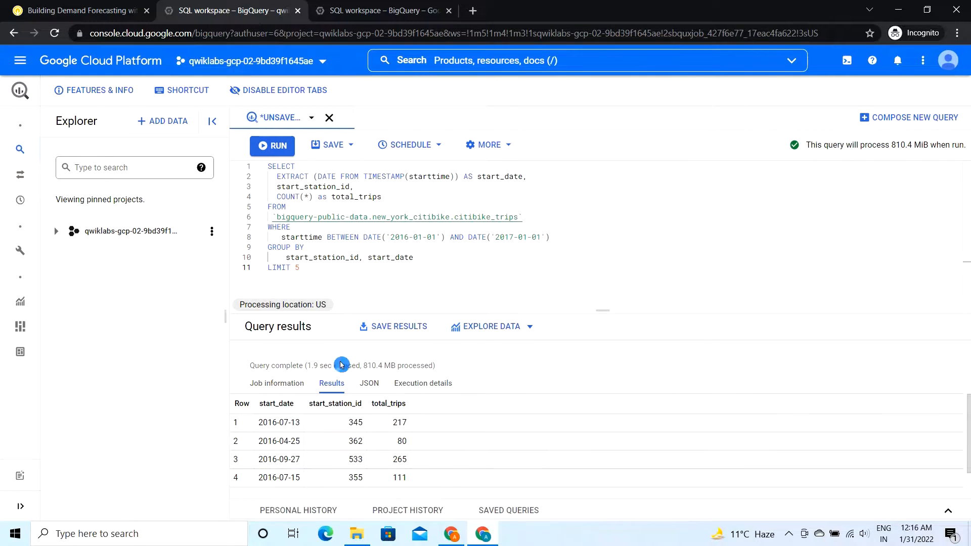
Step: Check the lab progress for the "Explore the NYC Citi Bike Trips dataset" objective
click(37, 6)
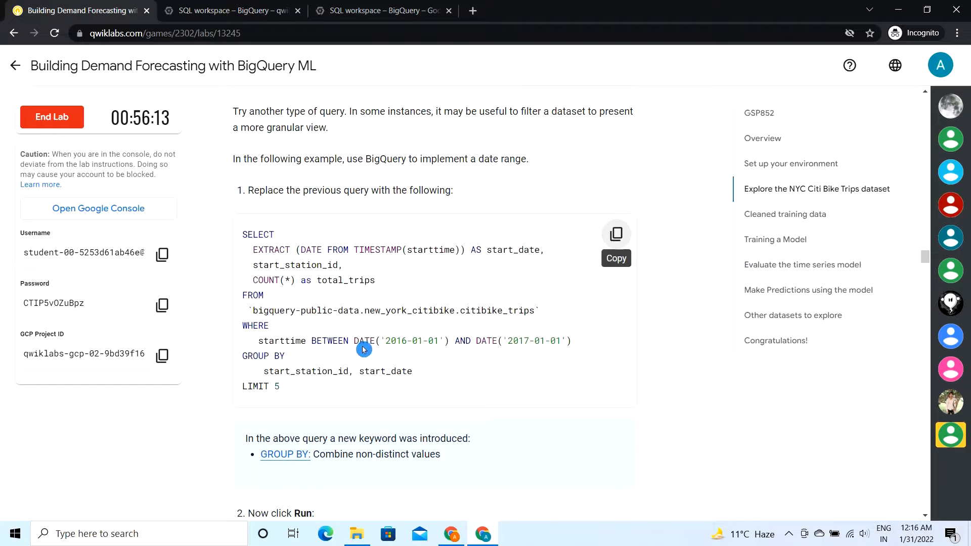
scroll(421, 317, down, 6)
scroll(367, 294, down, 9)
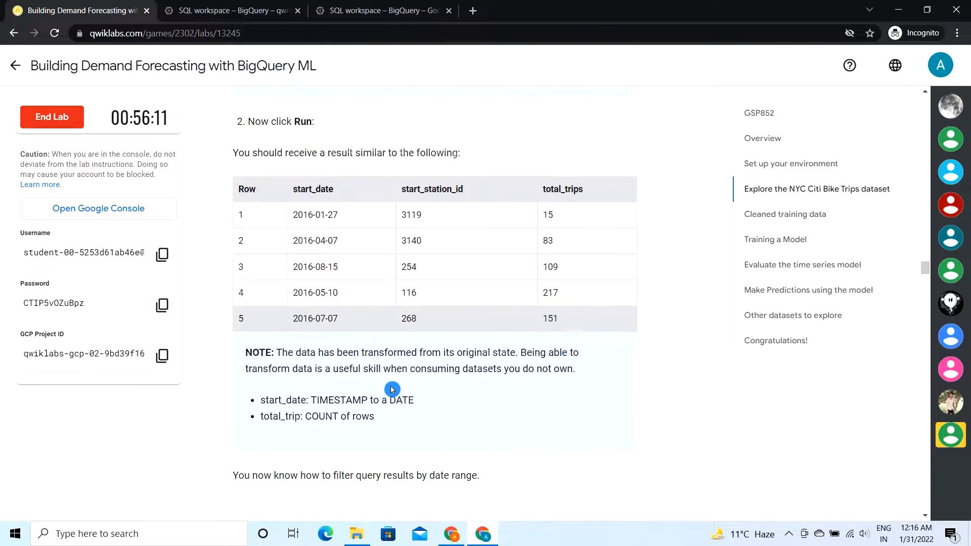
scroll(391, 389, down, 2)
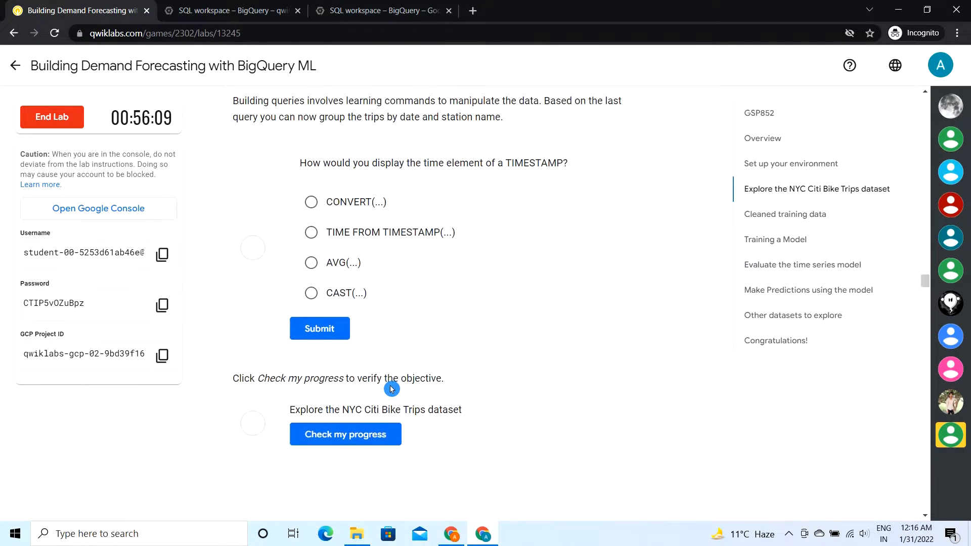
click(363, 418)
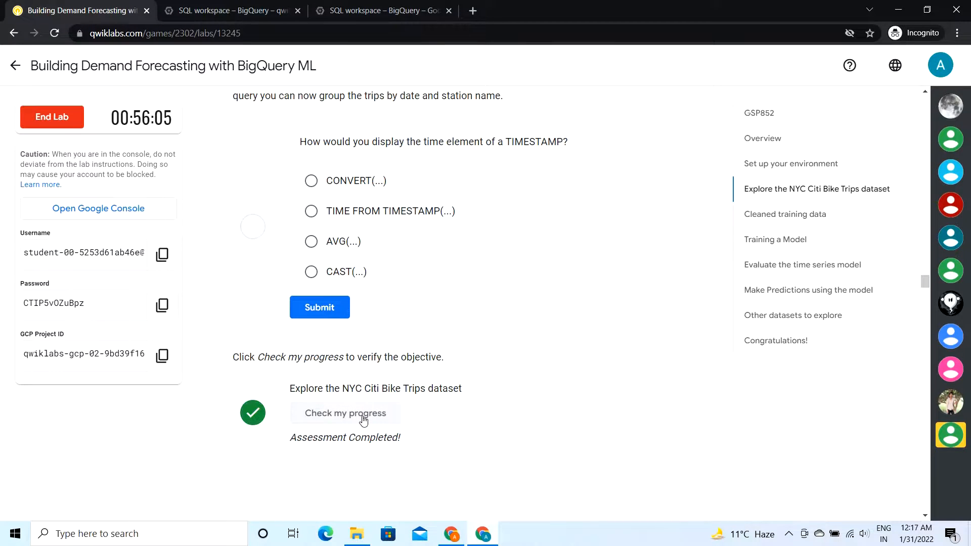
Step: Read the lab's "Create a dataset" instructions under Cleaned training data and copy the dataset name bqmlforecast
scroll(363, 420, down, 4)
scroll(364, 421, down, 5)
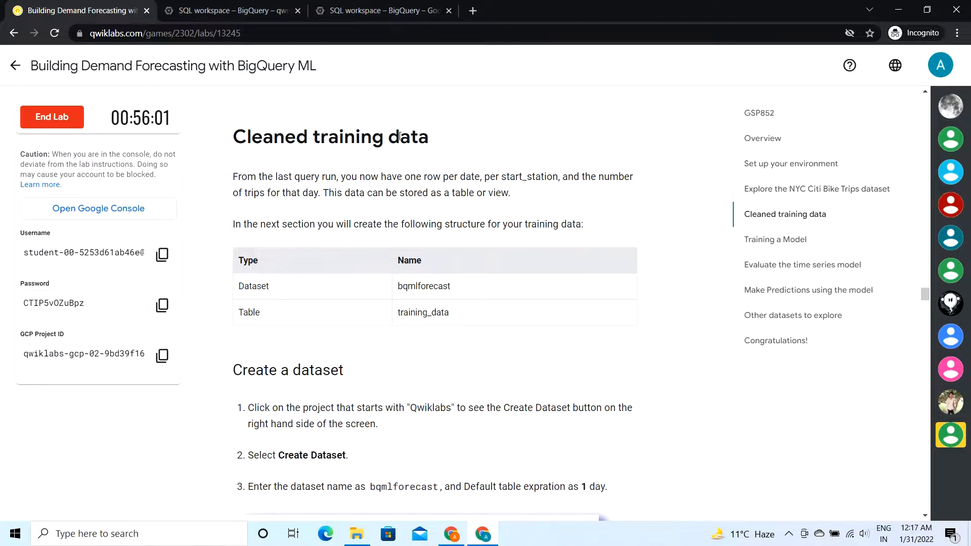
click(434, 141)
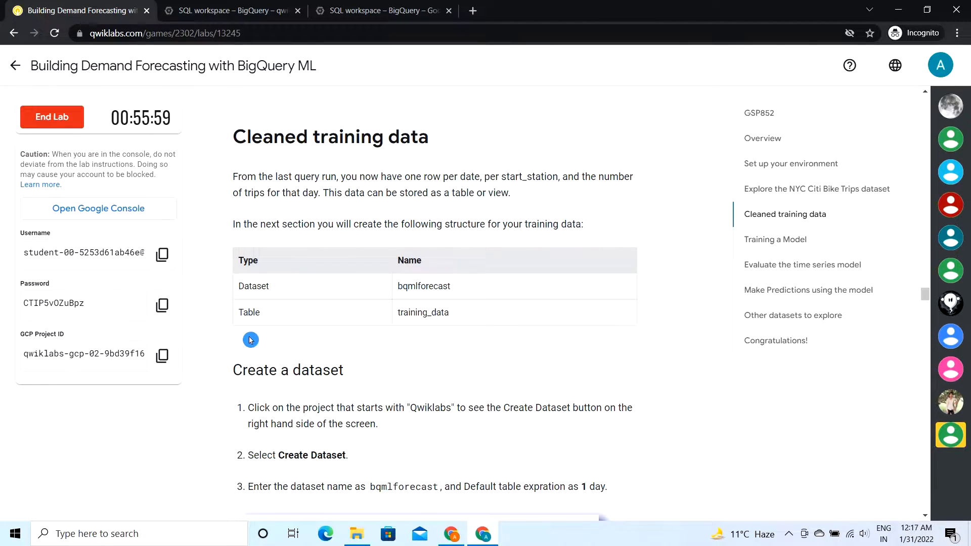
scroll(252, 303, down, 2)
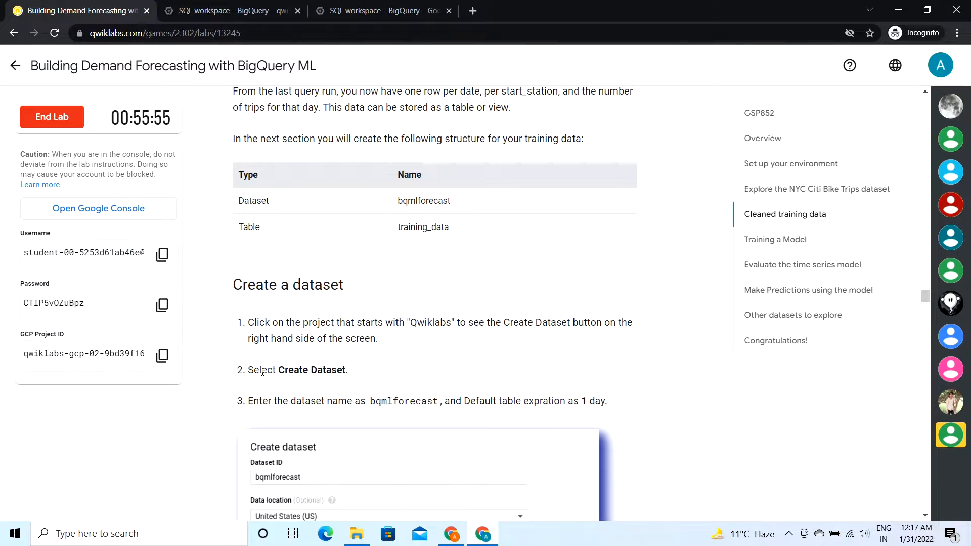
click(331, 336)
click(369, 379)
drag(371, 401, 437, 402)
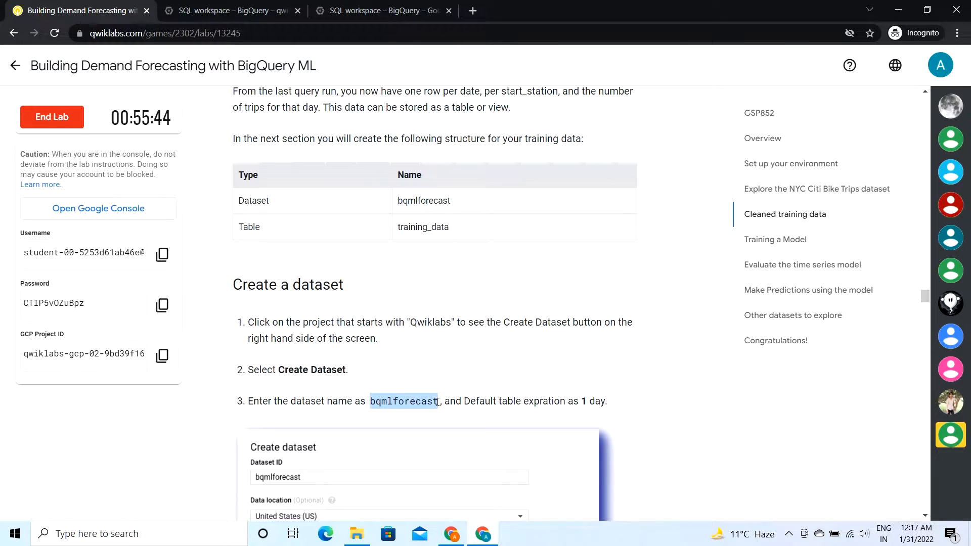
Step: Start a new dataset in the Qwiklabs project with the dataset ID bqmlforecast
click(217, 10)
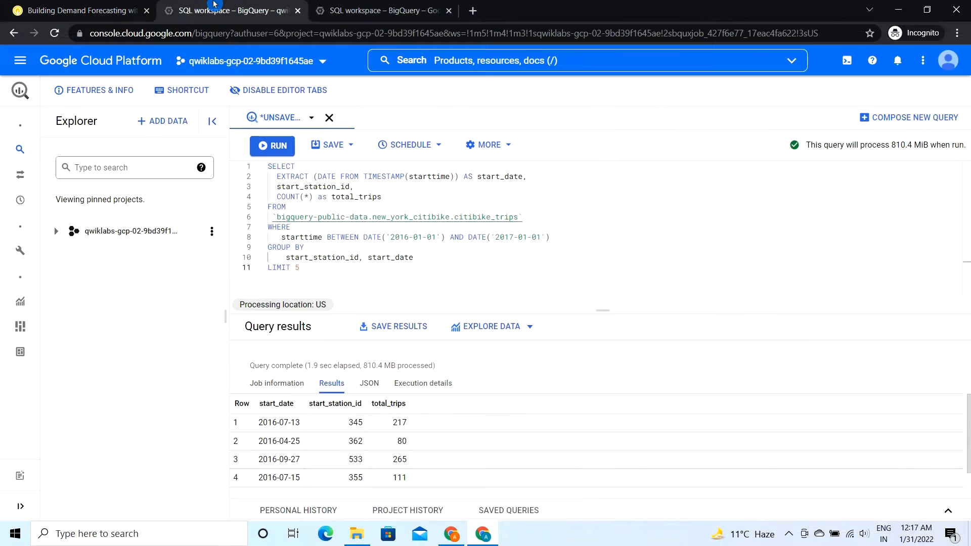
click(212, 233)
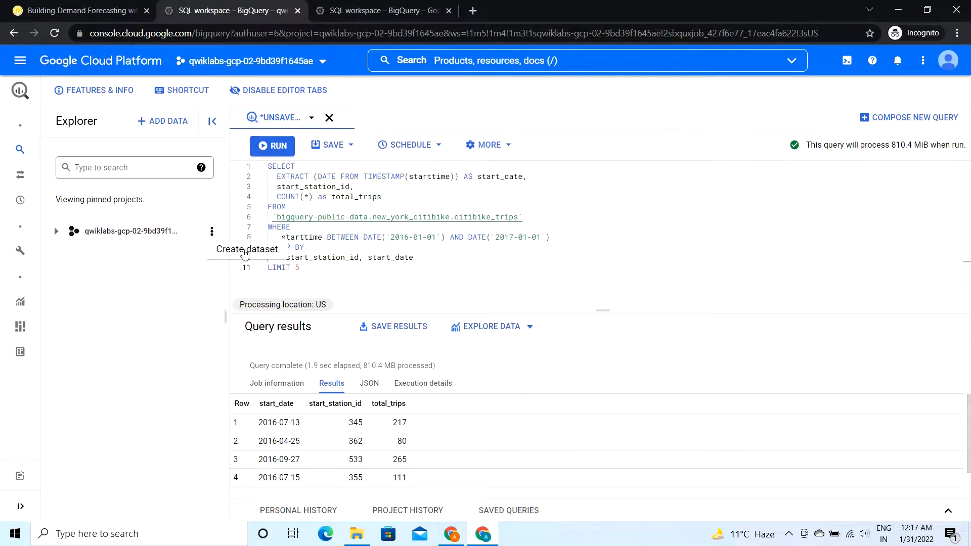
click(245, 254)
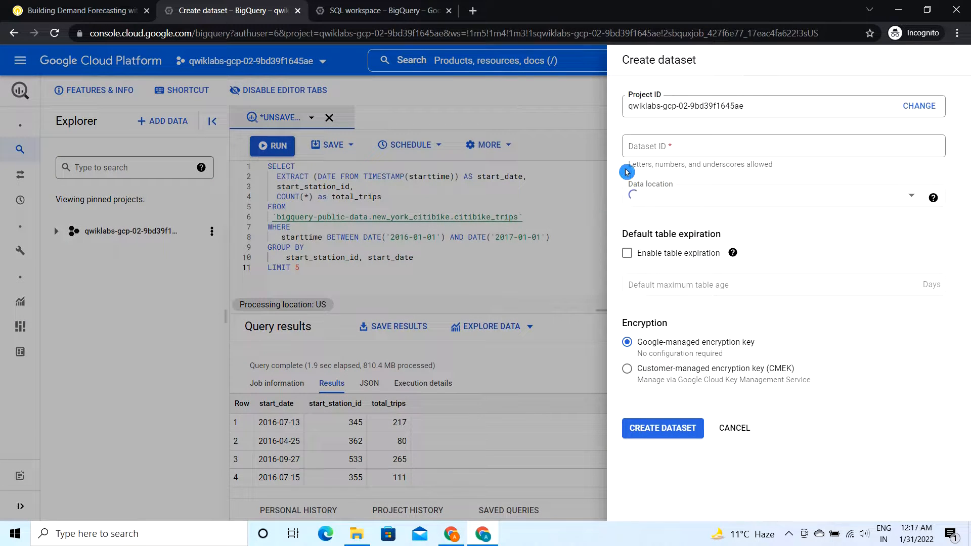
click(644, 148)
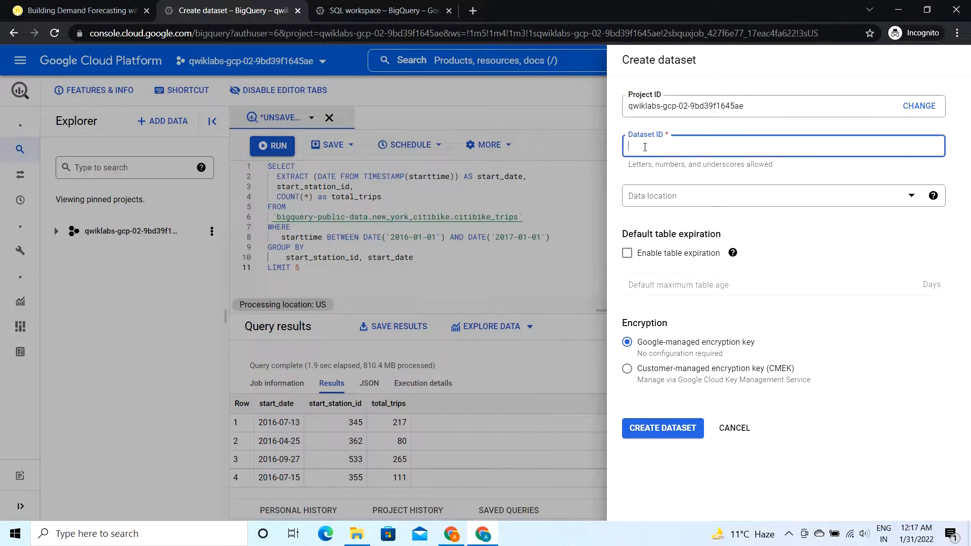
key(ctrl+v)
Step: Check the lab's dataset settings, then enable table expiration with a default maximum table age of 1 day
click(81, 10)
scroll(357, 430, down, 3)
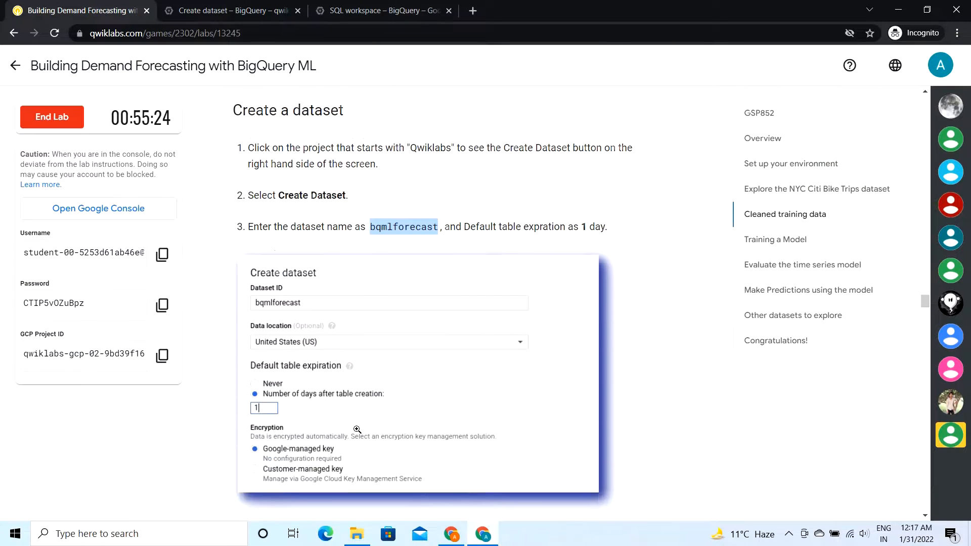
scroll(357, 429, down, 1)
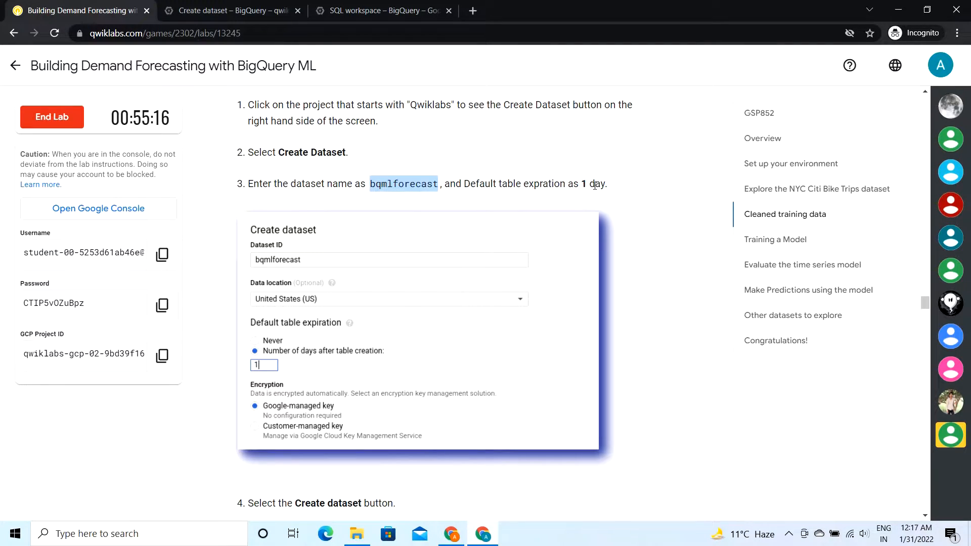
scroll(334, 324, down, 1)
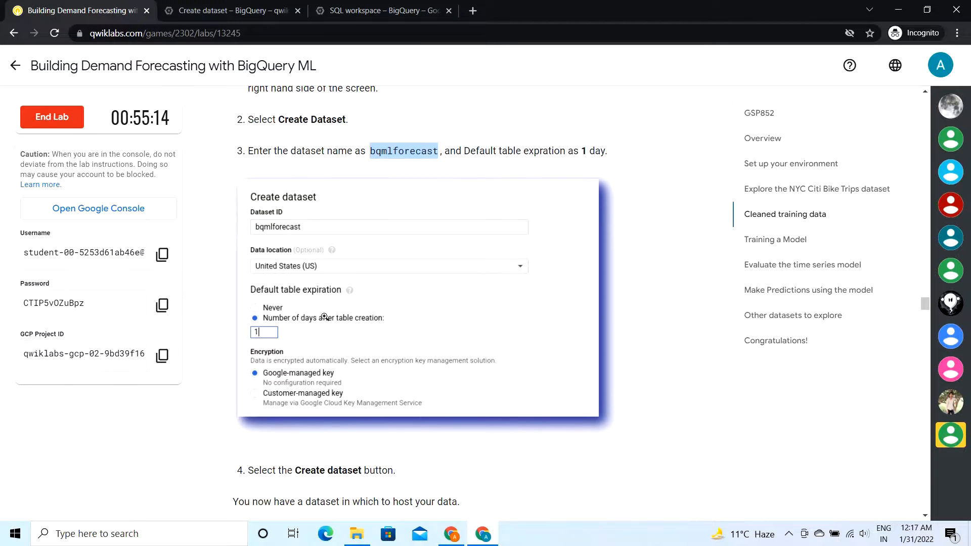
click(230, 6)
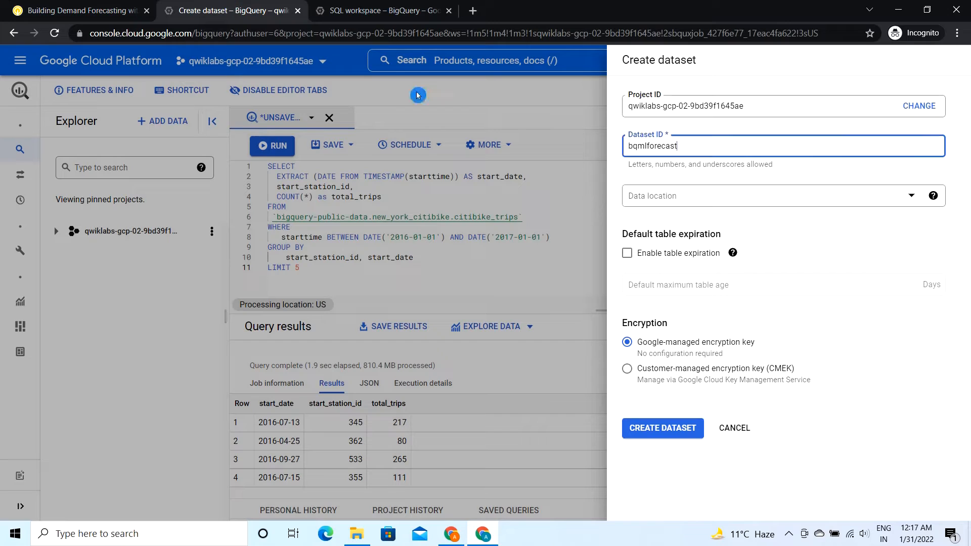
click(628, 254)
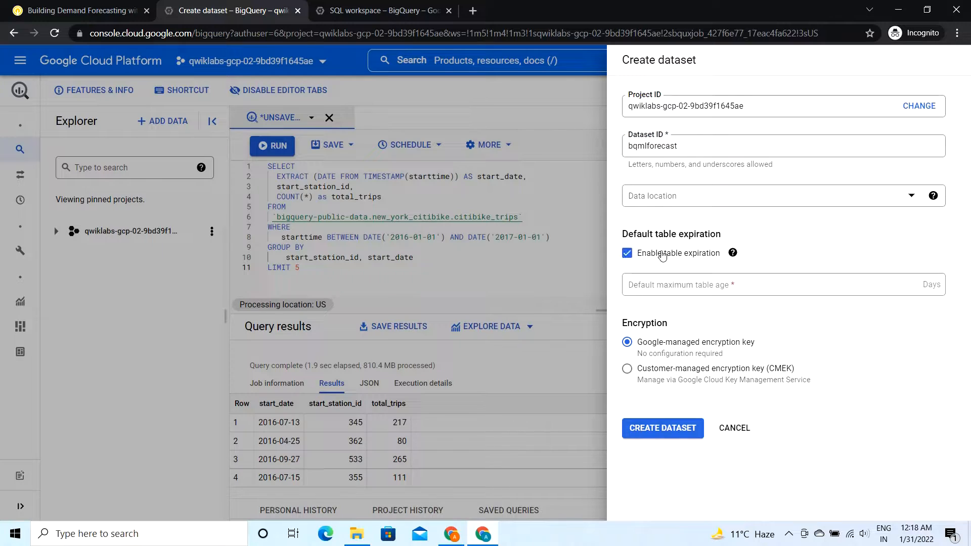
click(661, 285)
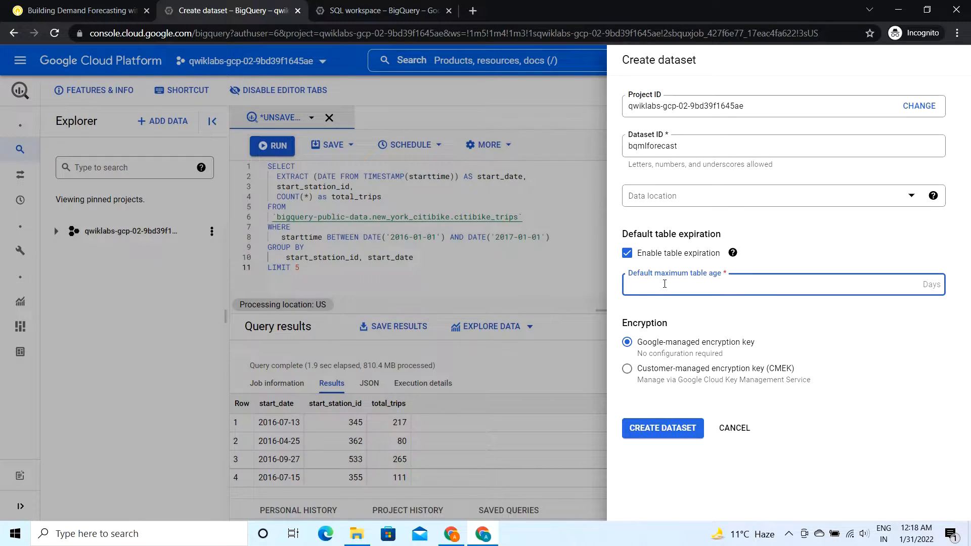
Step: Check the lab's data location, choose us (multiple regions in United States) for the dataset, and cancel the dataset form
click(76, 10)
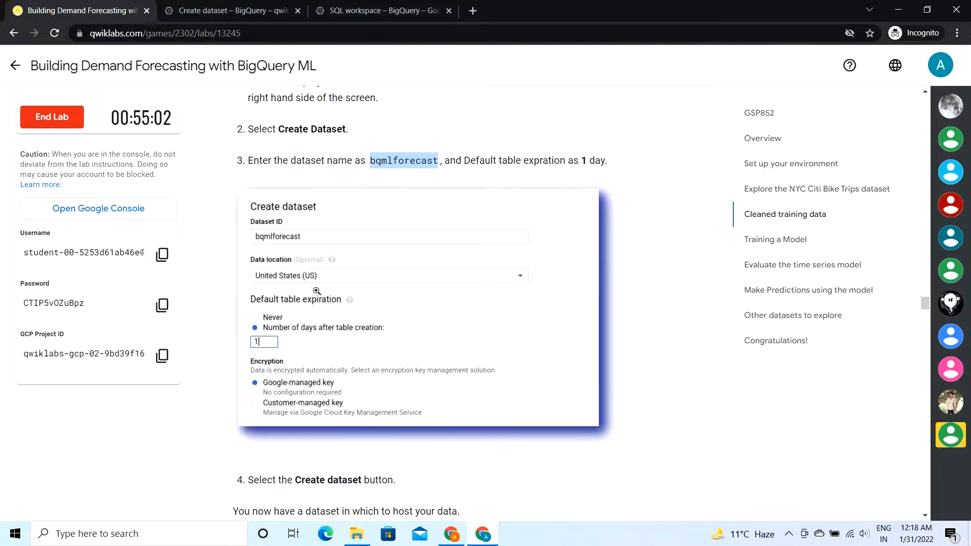
scroll(317, 291, up, 1)
scroll(317, 291, down, 3)
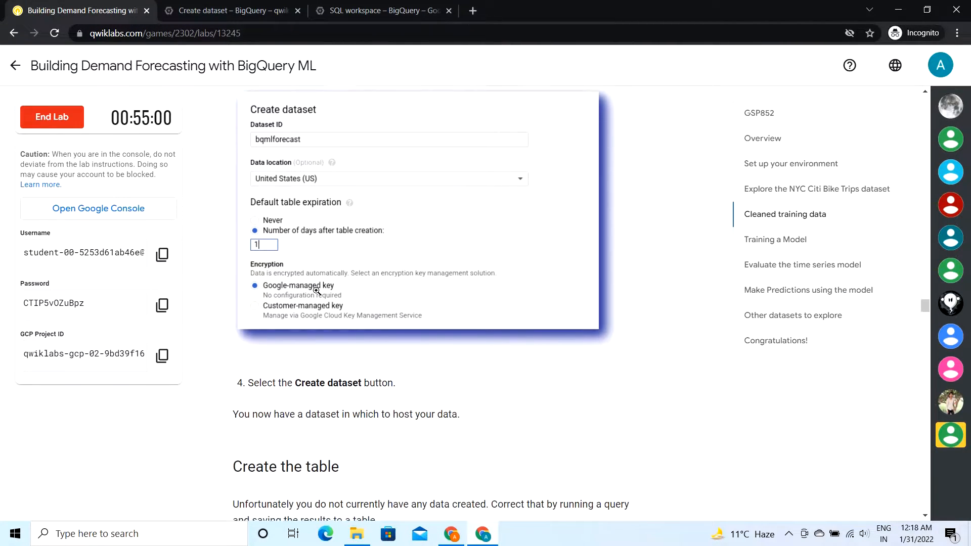
scroll(316, 291, up, 1)
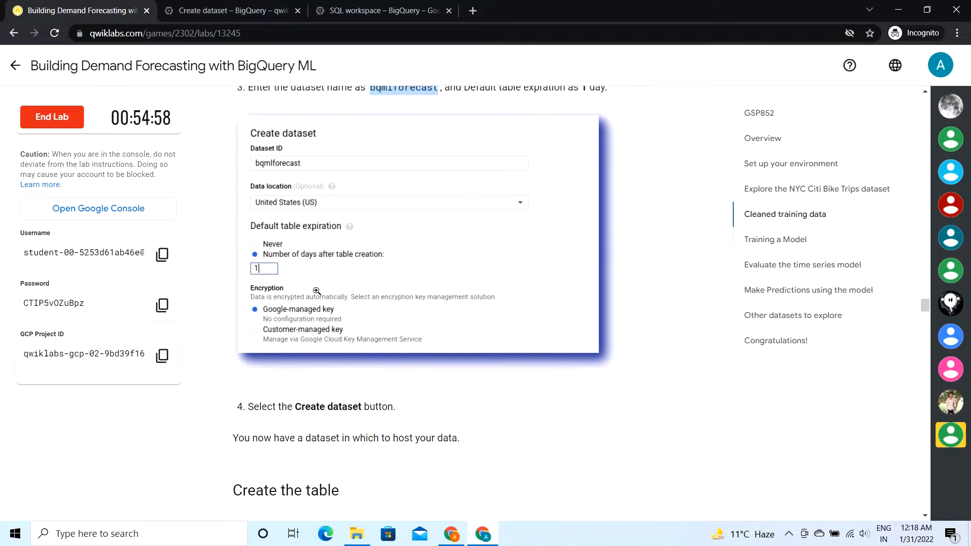
click(215, 12)
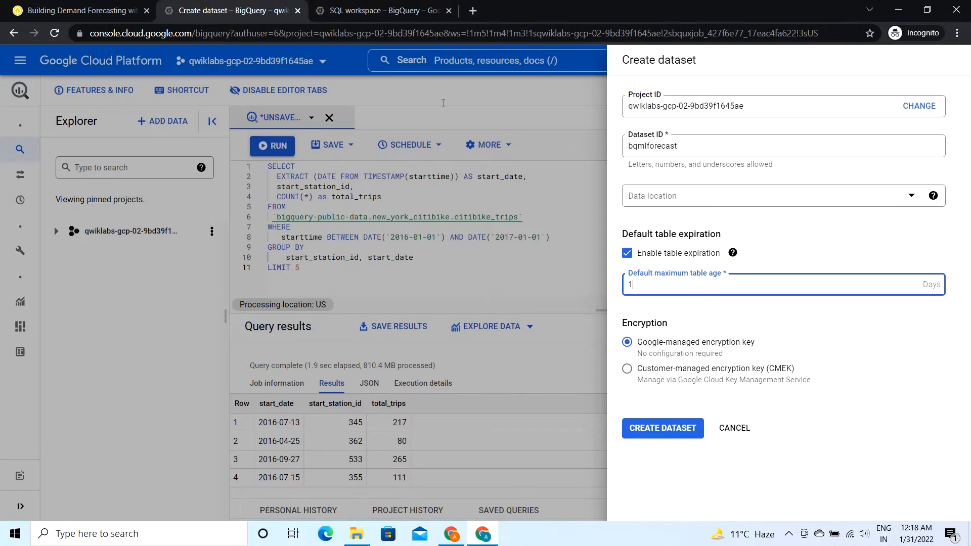
click(702, 202)
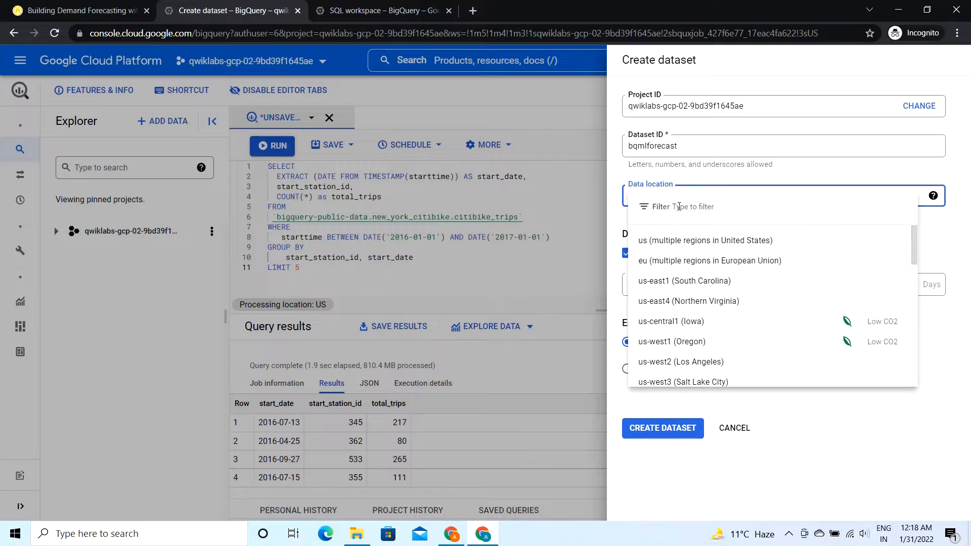
click(703, 241)
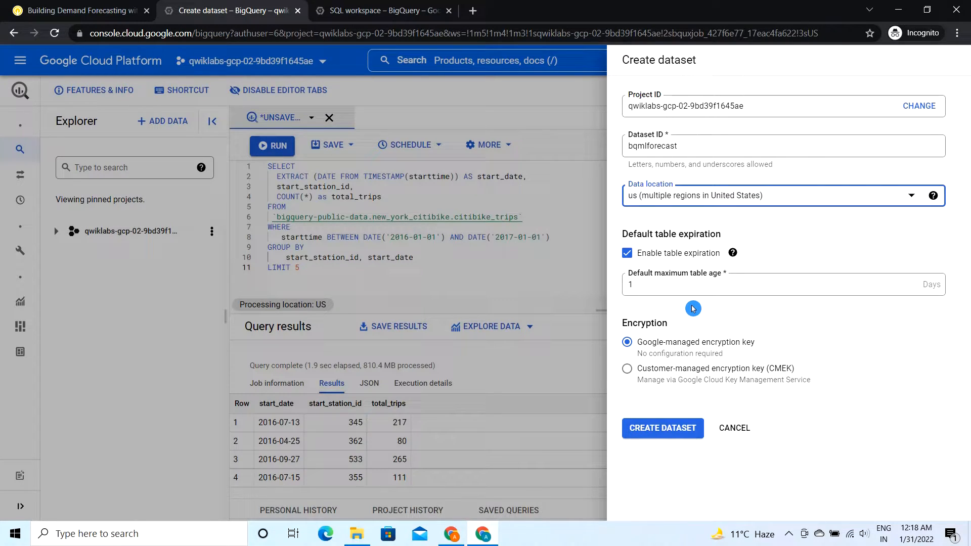
click(743, 428)
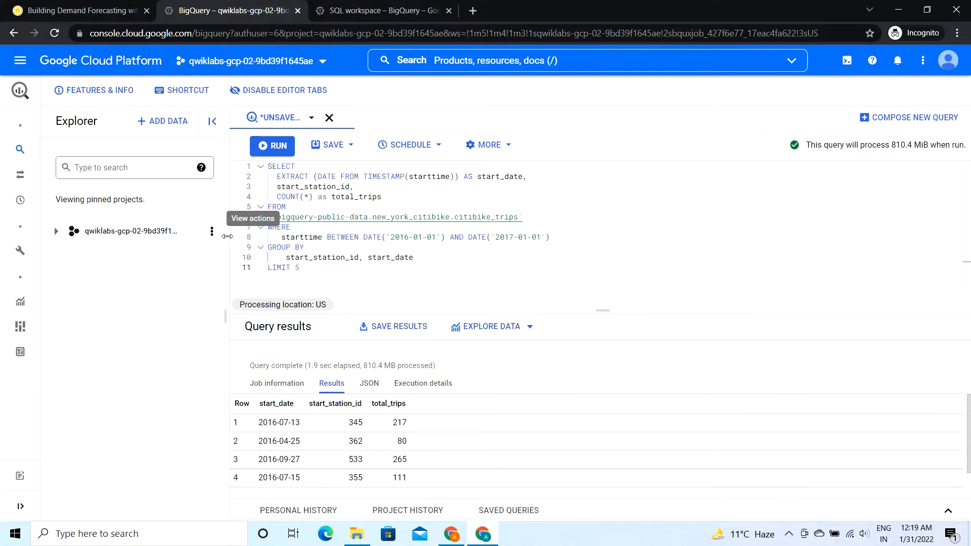
Step: Start a new dataset in the Qwiklabs project and enter the dataset ID bqmlforecast copied from the lab instructions
click(213, 234)
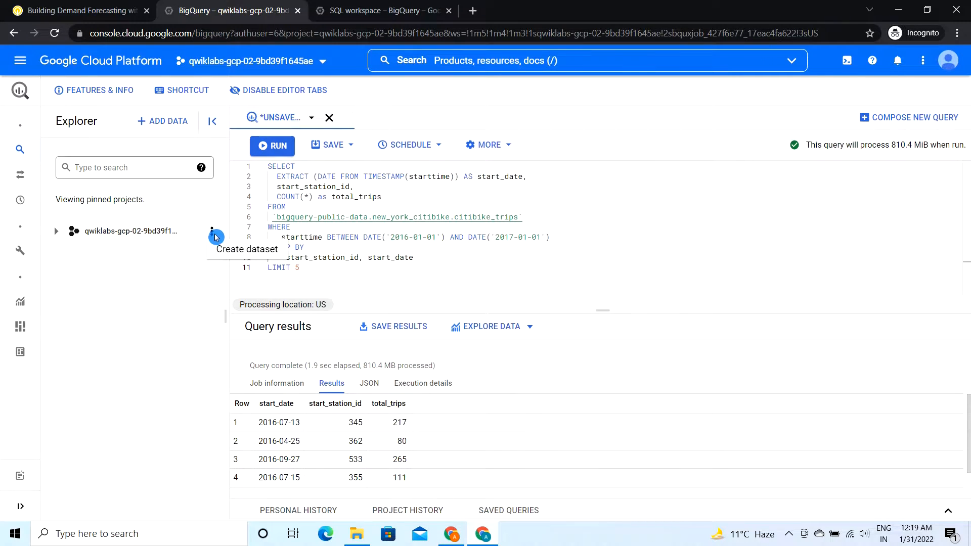
click(247, 250)
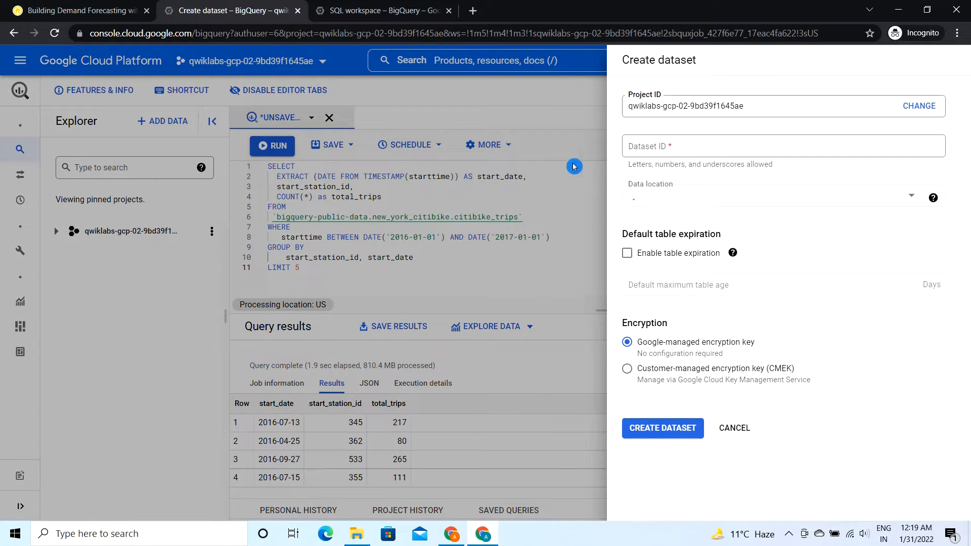
click(654, 144)
click(58, 7)
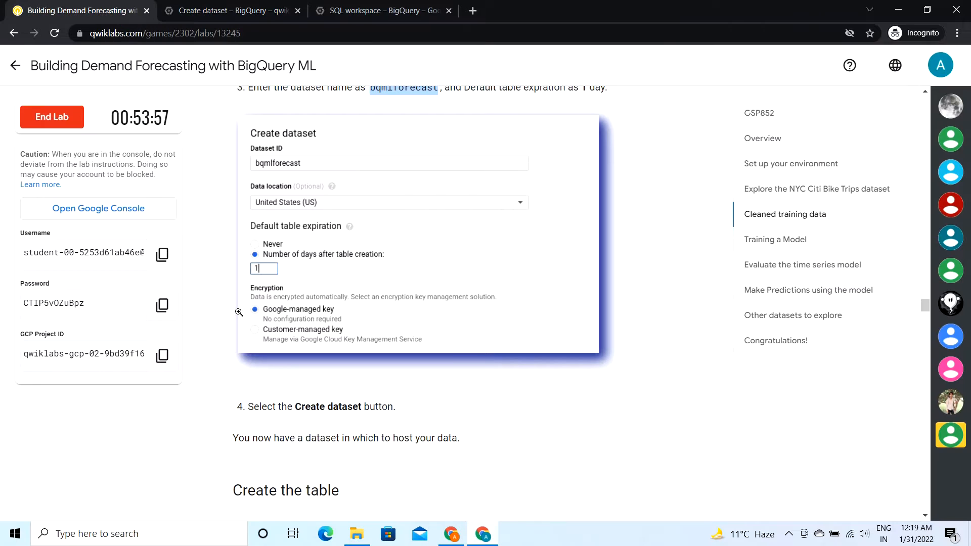
scroll(239, 312, down, 1)
scroll(243, 401, up, 3)
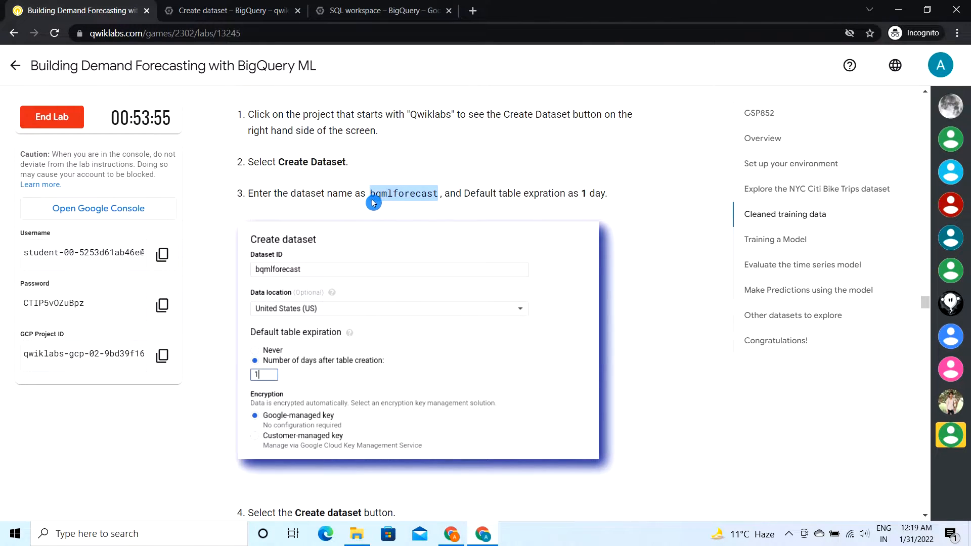
drag(374, 202, 426, 198)
right_click(425, 198)
click(448, 206)
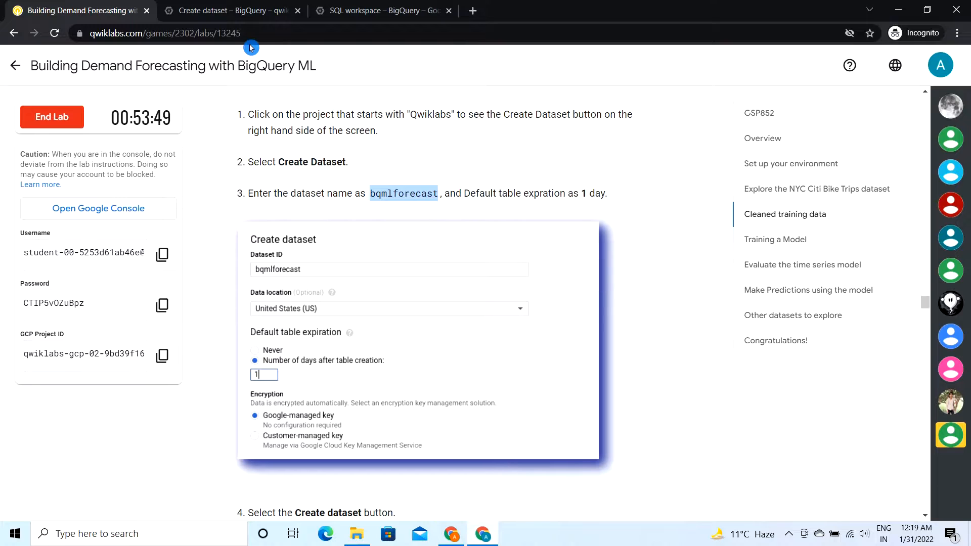
click(230, 4)
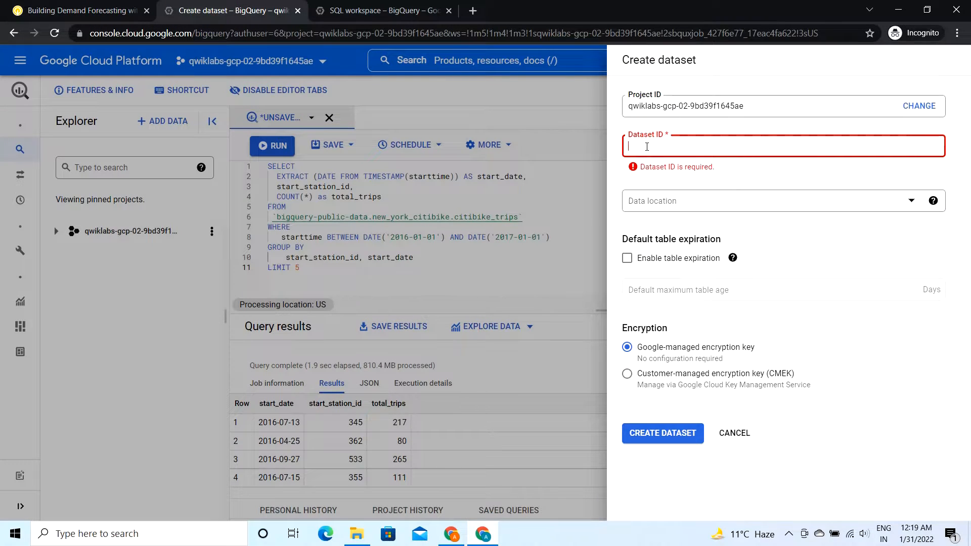
key(ctrl+v)
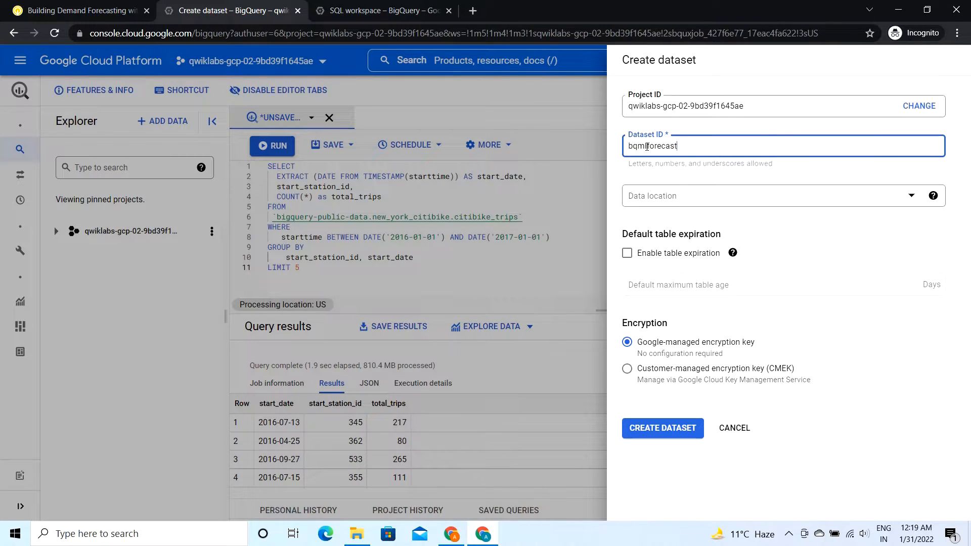
Step: Enable table expiration with a default maximum table age of 1 day, check the lab's settings, and create the dataset
click(628, 254)
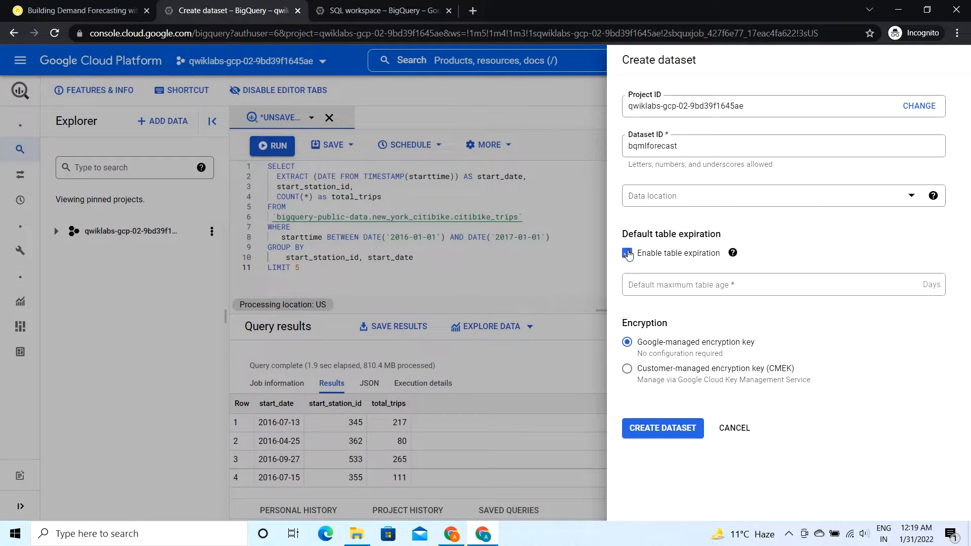
click(645, 287)
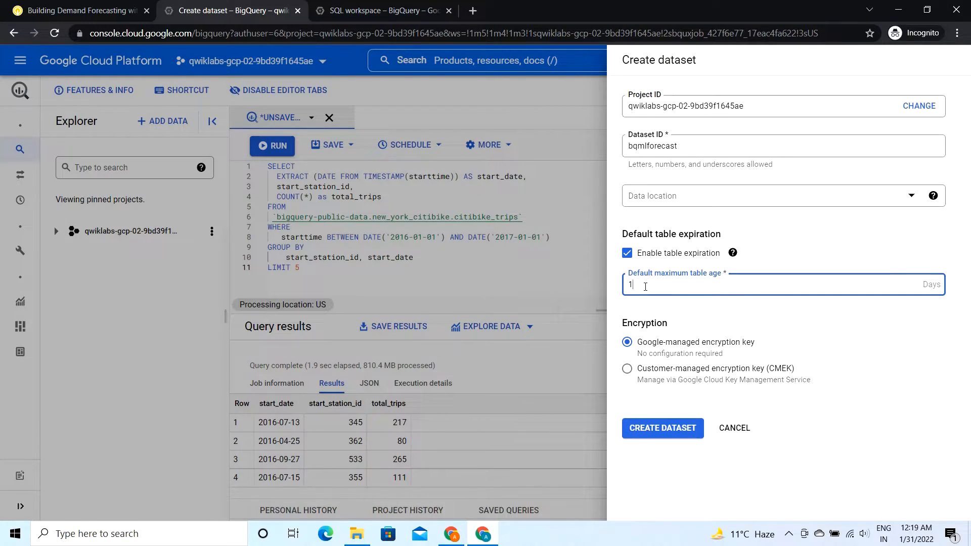
click(76, 10)
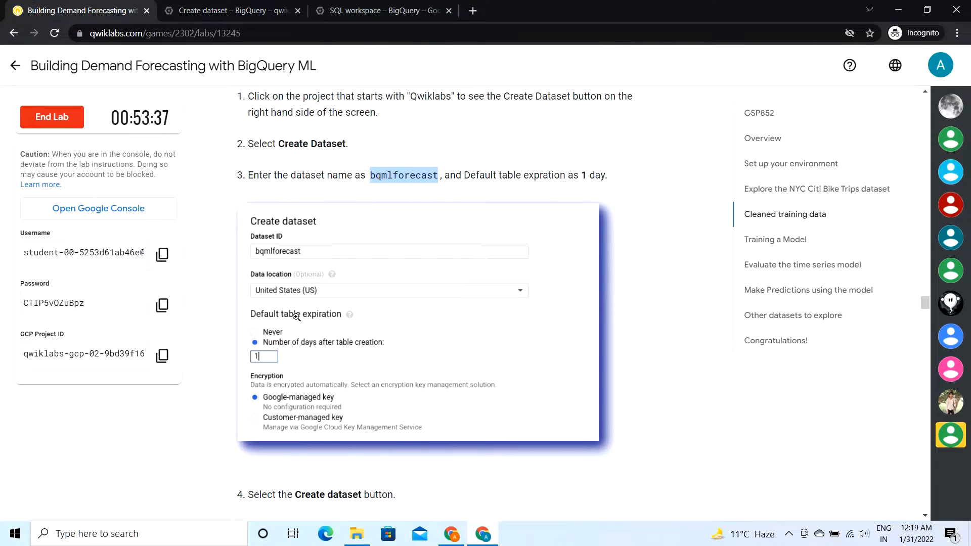
scroll(296, 316, down, 2)
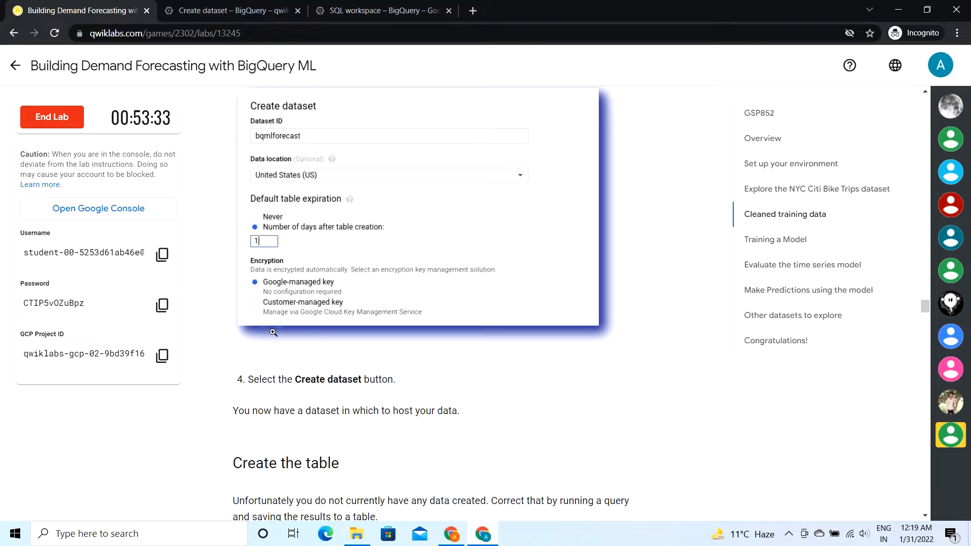
scroll(268, 349, down, 1)
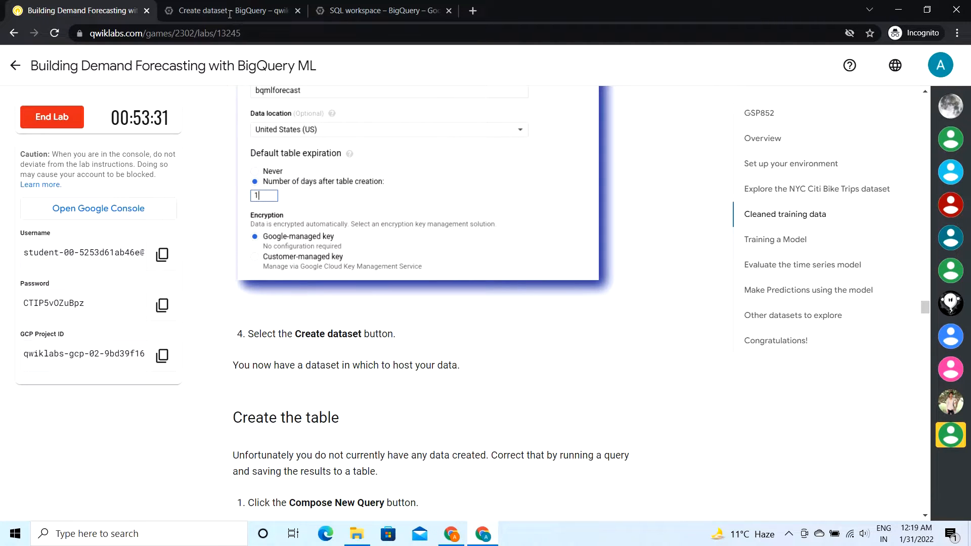
click(230, 11)
click(666, 429)
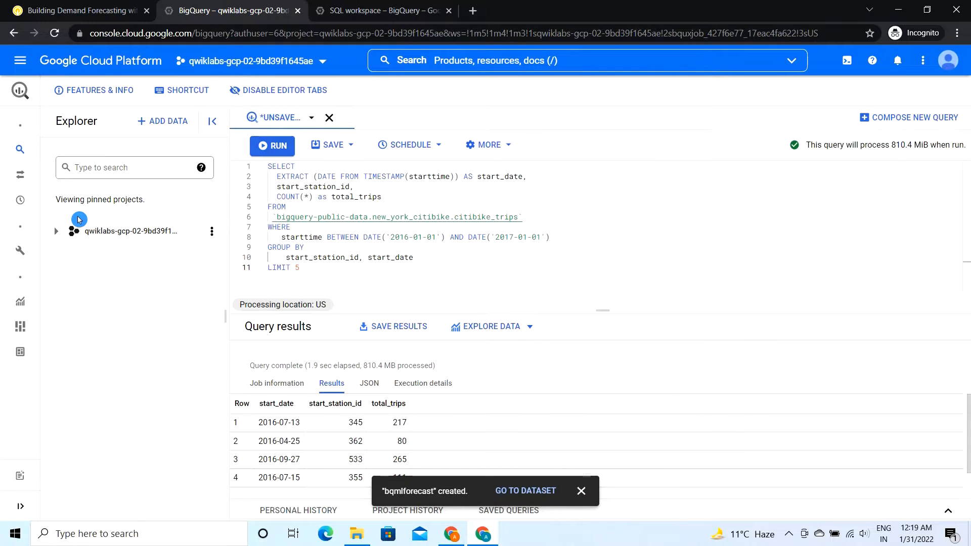
click(54, 232)
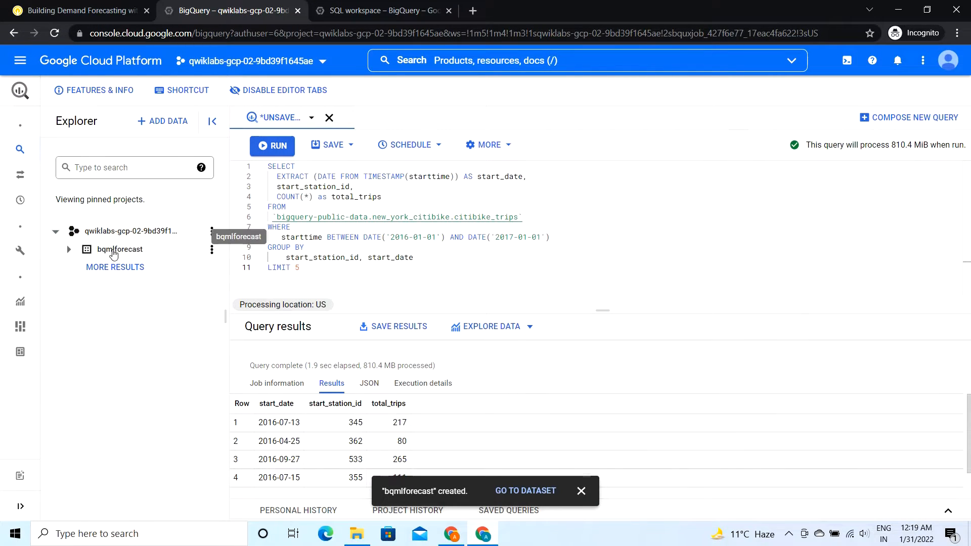
Step: Read the lab's "Create the table" instructions and copy the query that generates the training data
click(96, 4)
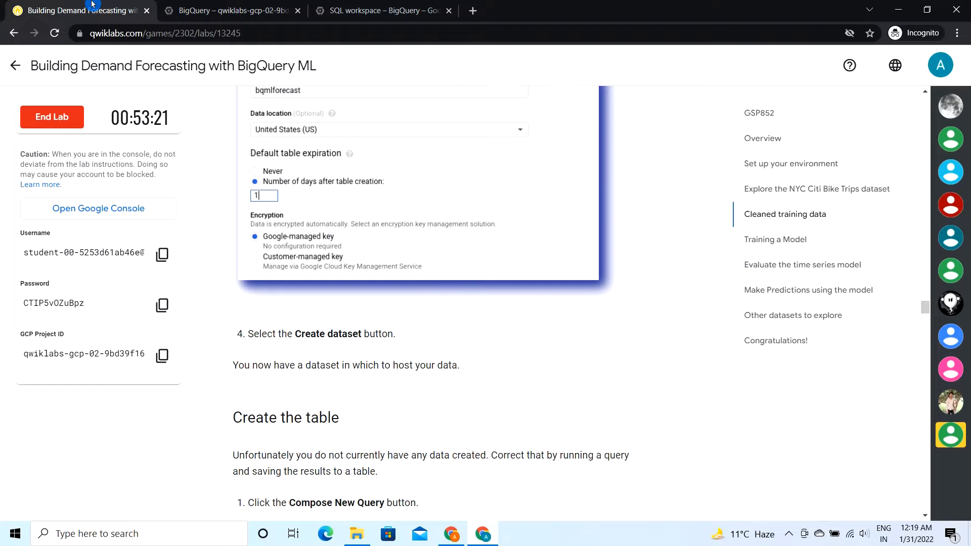
scroll(382, 338, down, 5)
scroll(382, 338, down, 1)
click(378, 333)
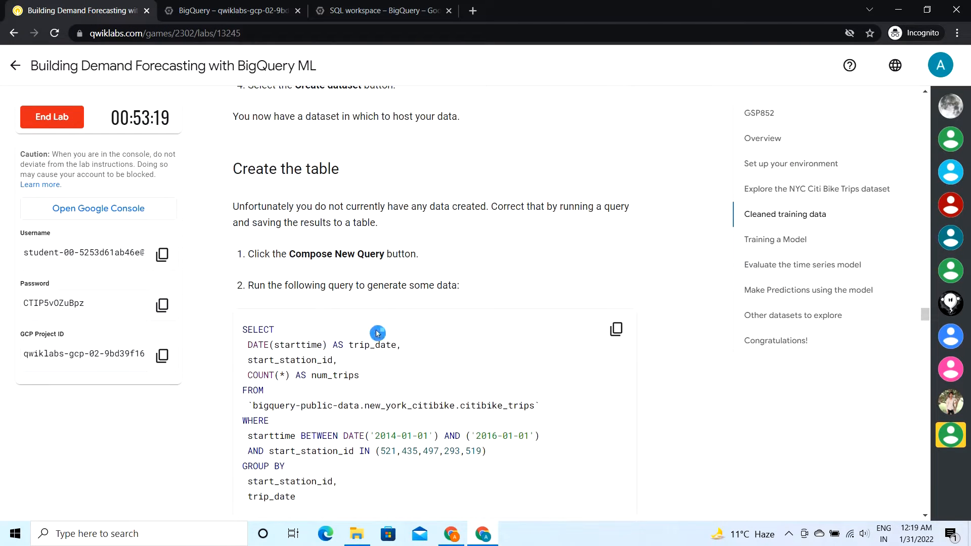
click(386, 245)
click(435, 332)
click(424, 259)
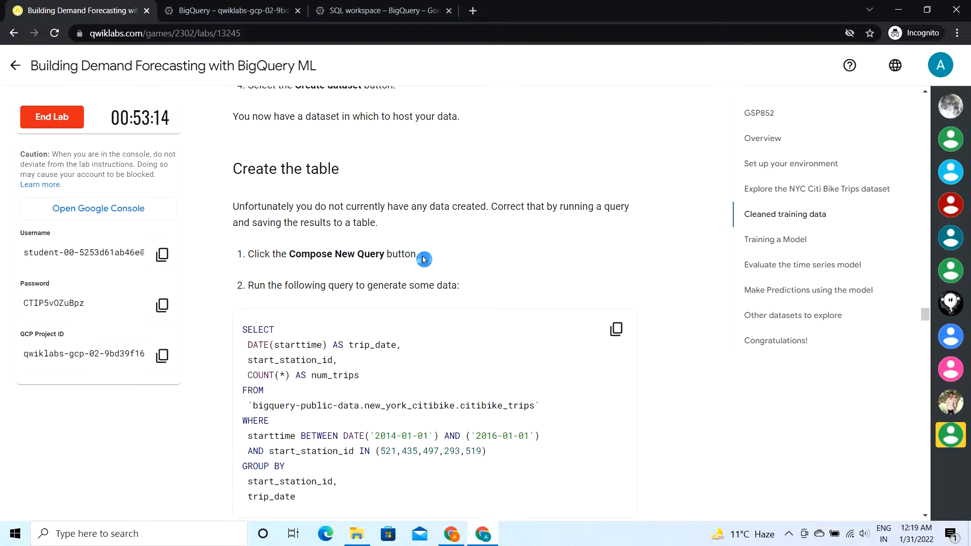
click(617, 330)
Step: Compose a new query in BigQuery with the copied trip_date, start_station_id and num_trips SQL, and run it
click(230, 11)
click(874, 161)
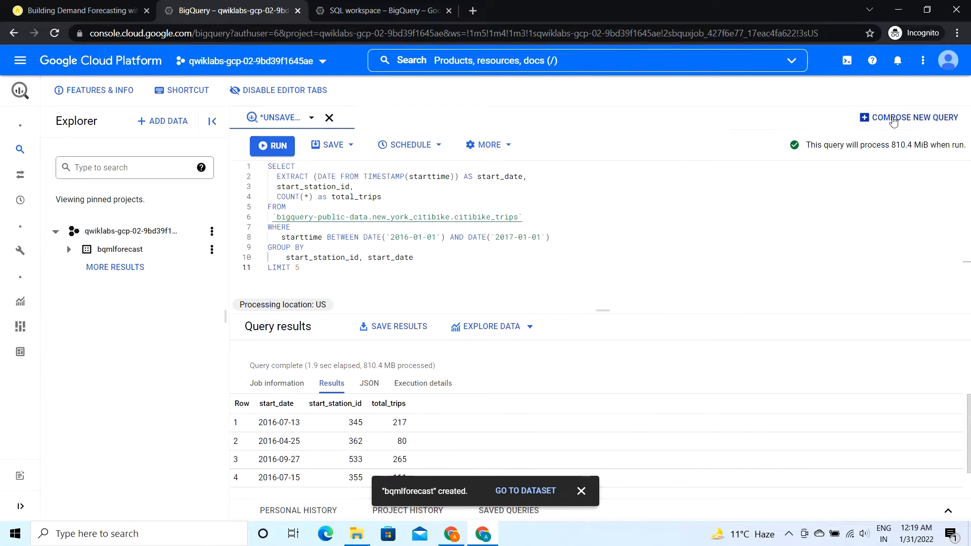
click(909, 118)
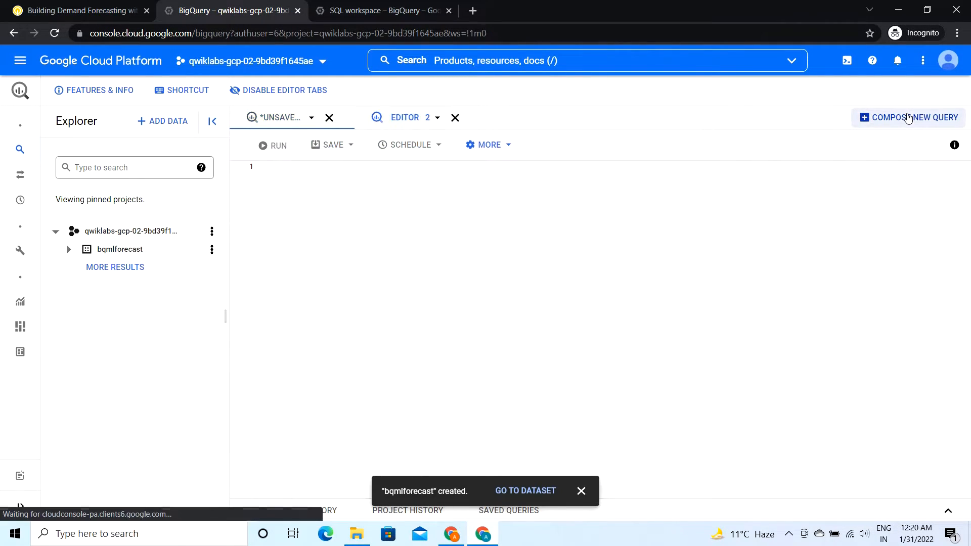
key(ctrl+v)
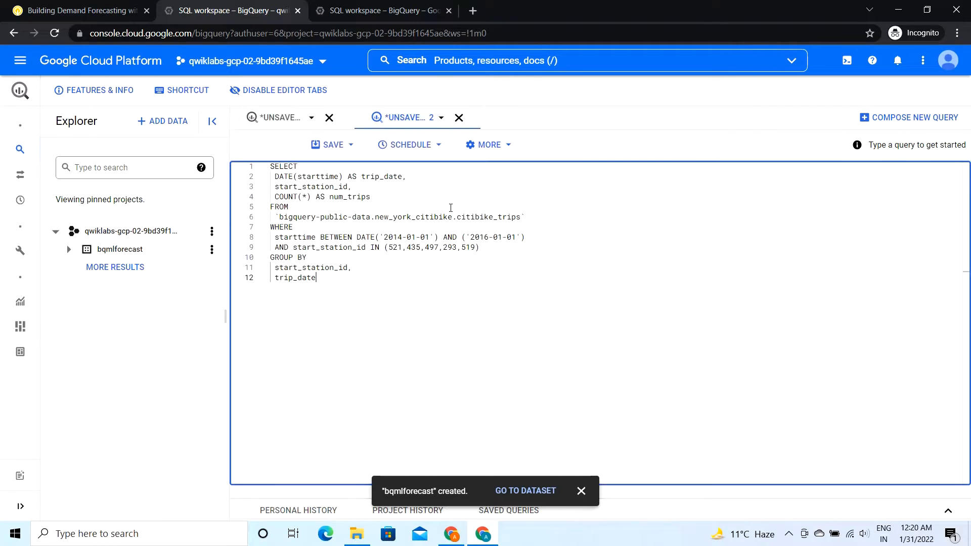
click(284, 153)
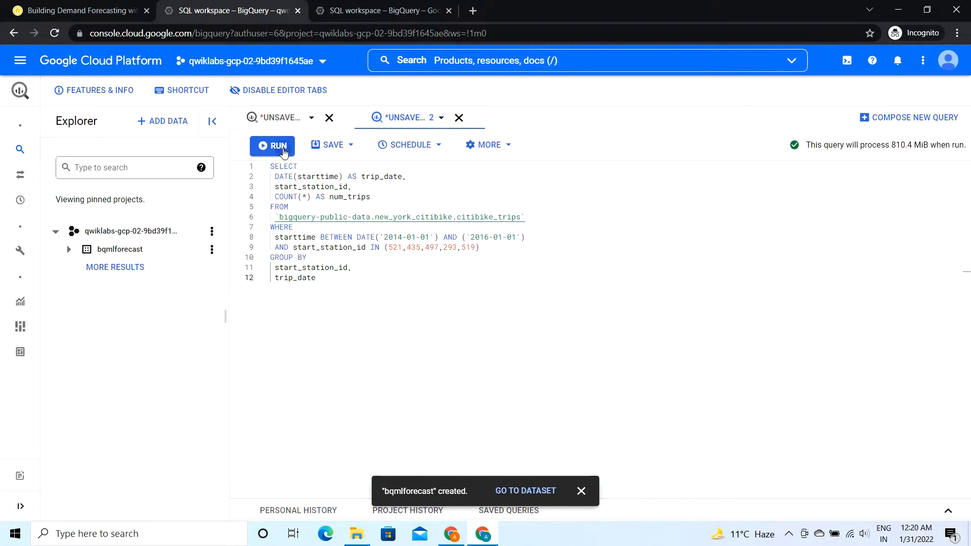
click(582, 491)
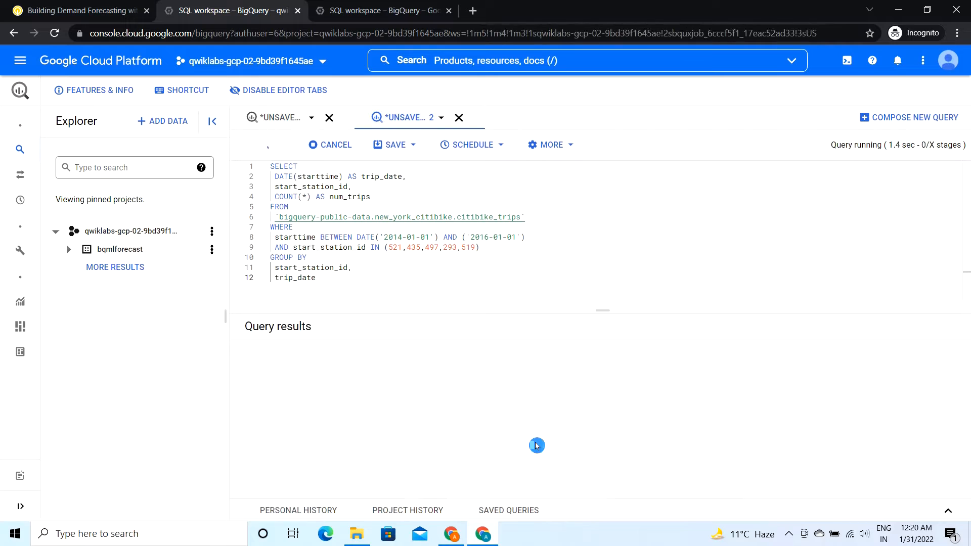
Step: Check the lab's instructions for saving the results, then choose BigQuery table as the destination for the query results
click(49, 6)
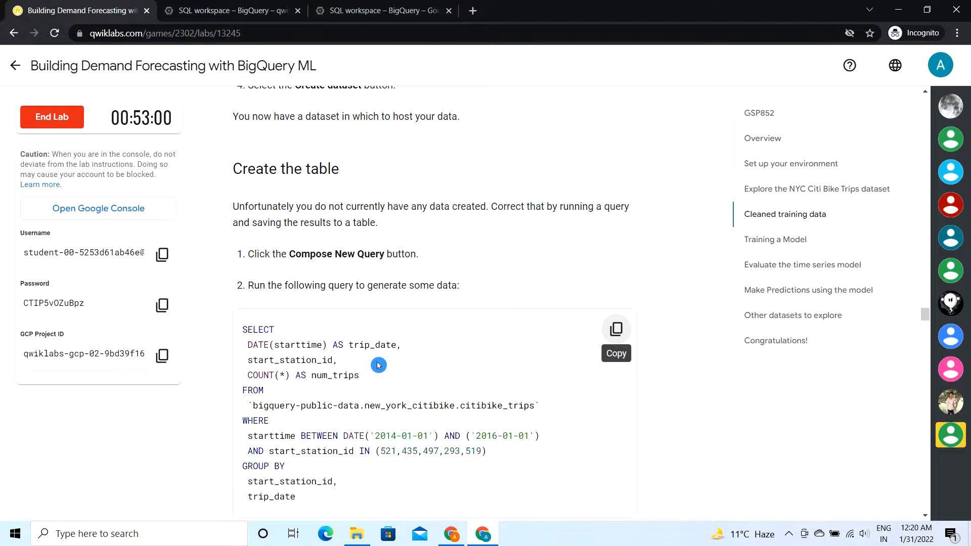
scroll(380, 362, down, 7)
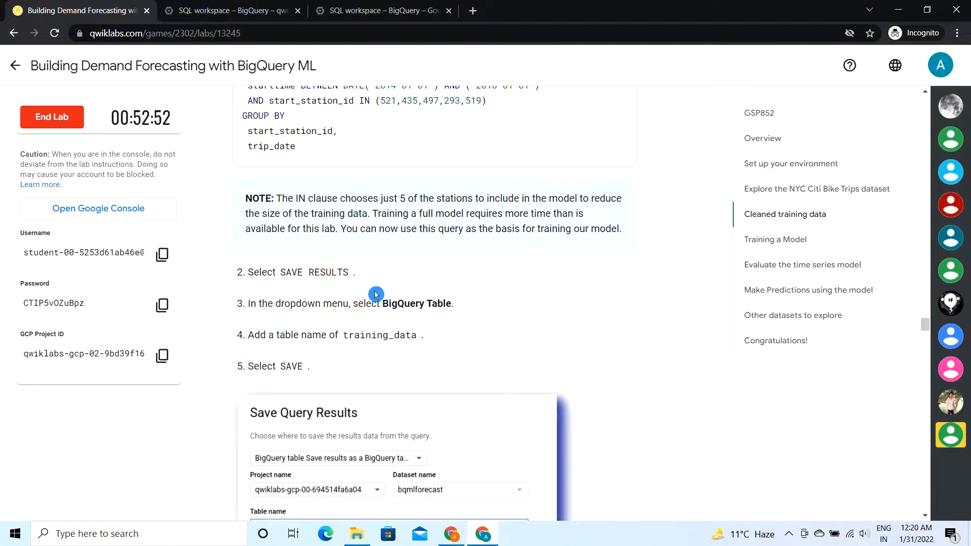
click(234, 5)
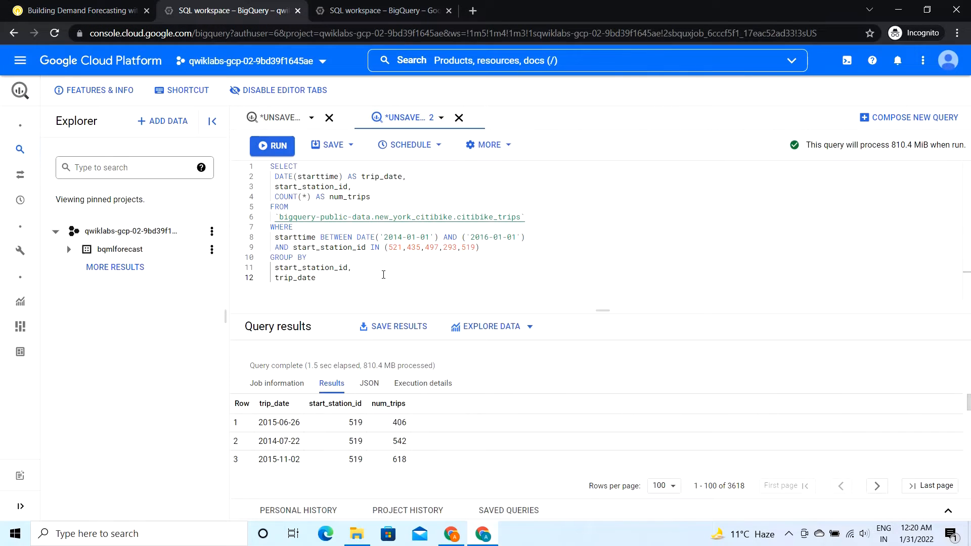
click(397, 328)
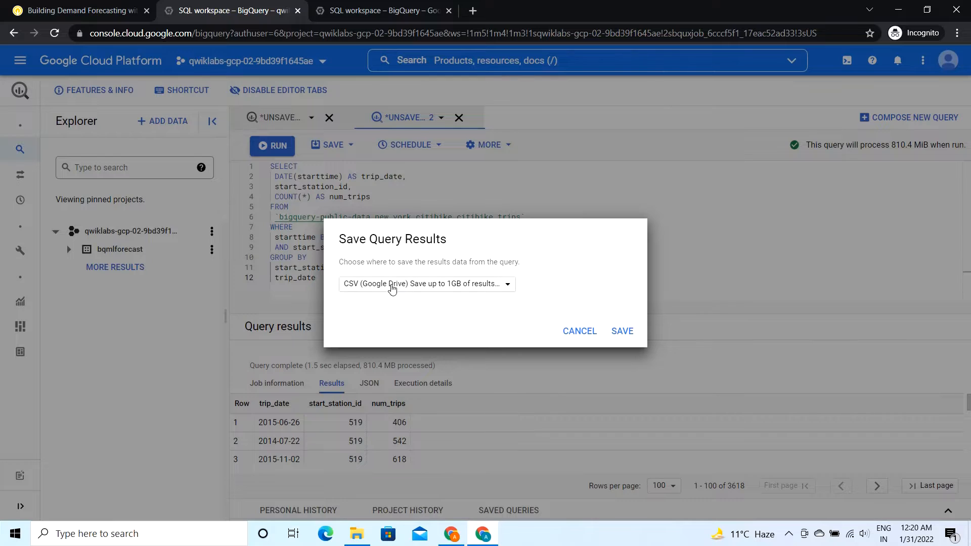
click(371, 288)
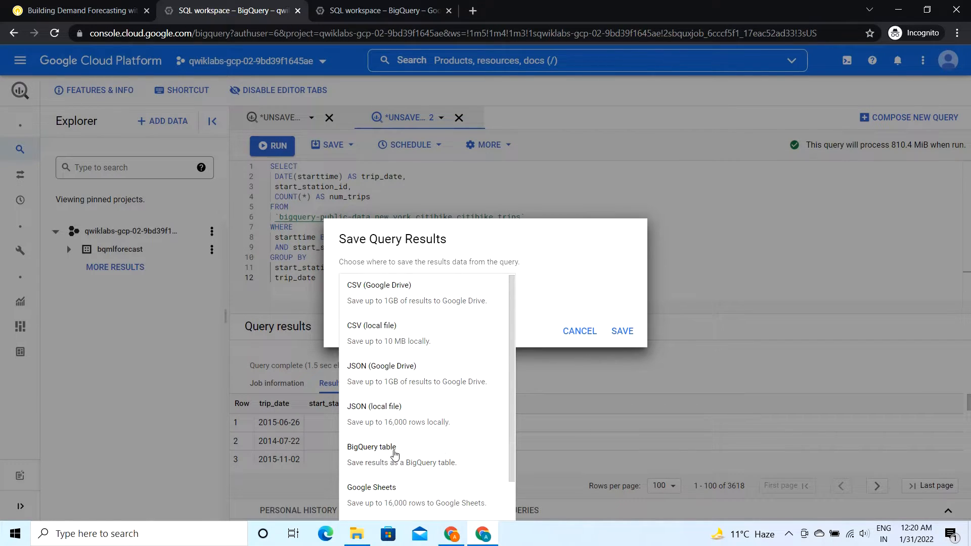
click(394, 454)
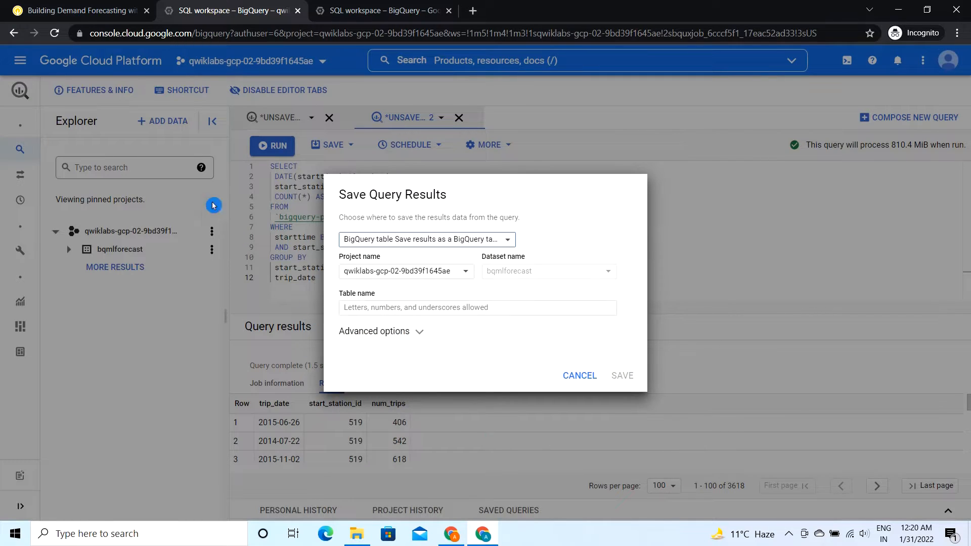
Step: Copy the table name training_data from the lab and save the query results under it in the bqmlforecast dataset
click(101, 7)
scroll(244, 298, down, 1)
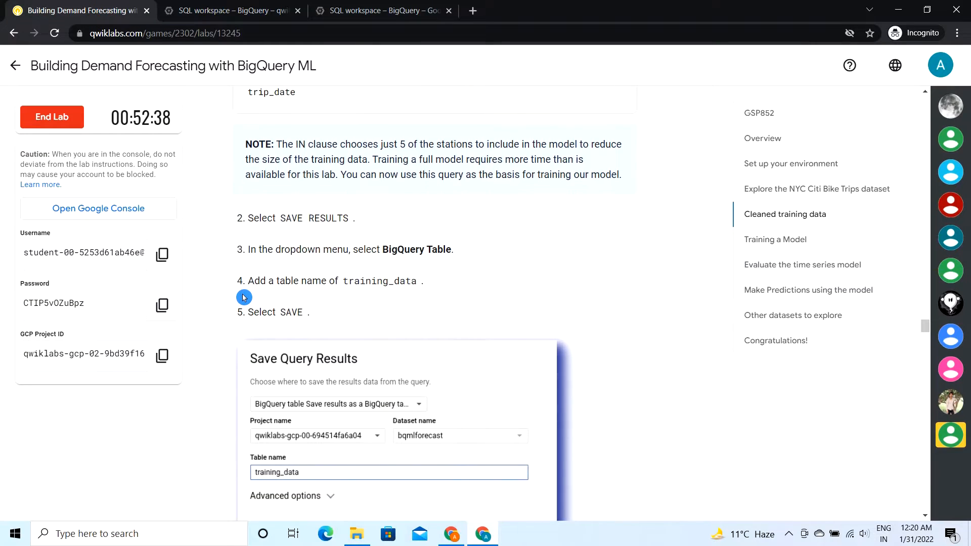
drag(345, 282, 415, 285)
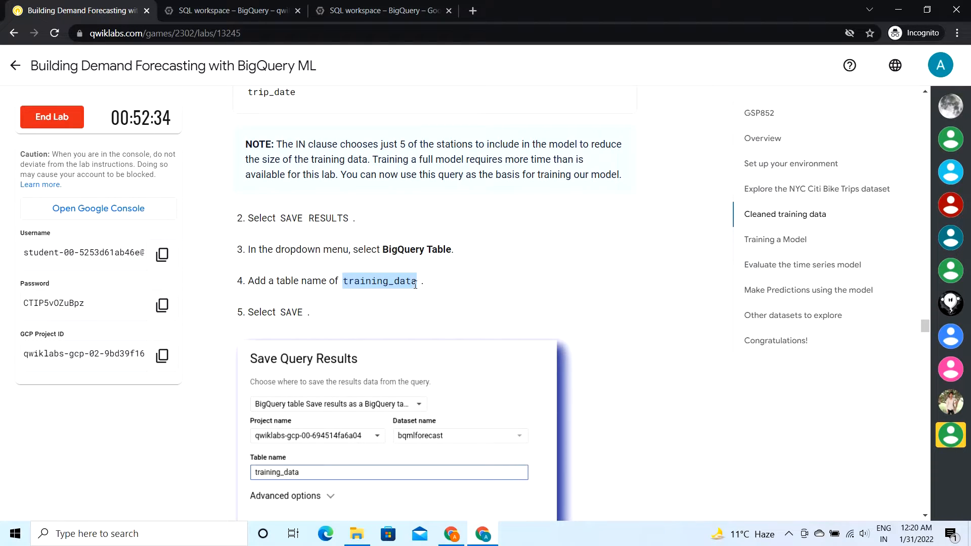
click(233, 11)
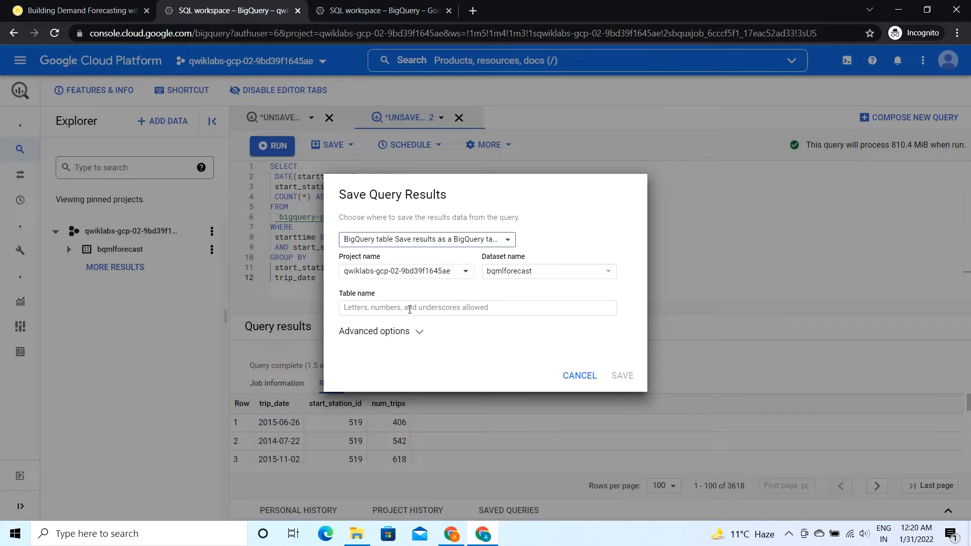
click(361, 310)
key(ctrl+v)
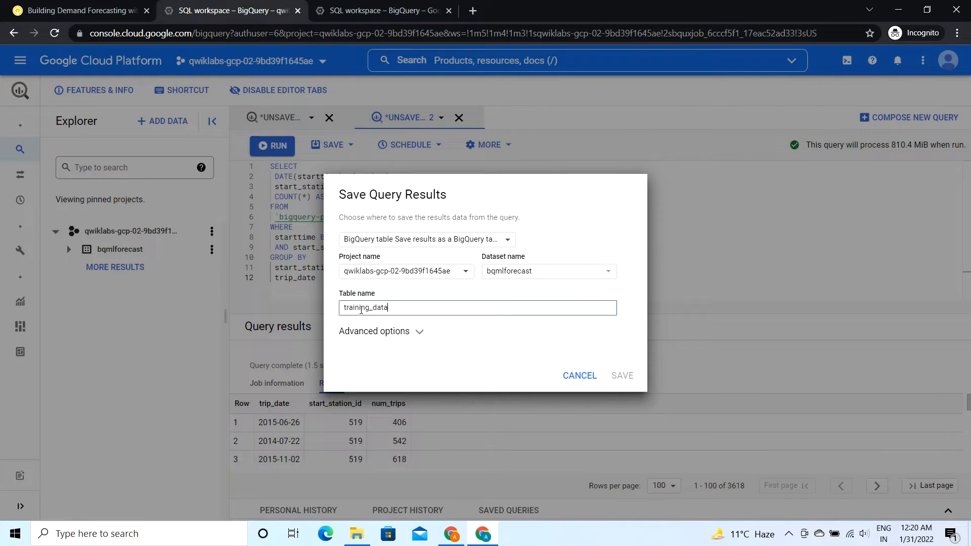
click(80, 10)
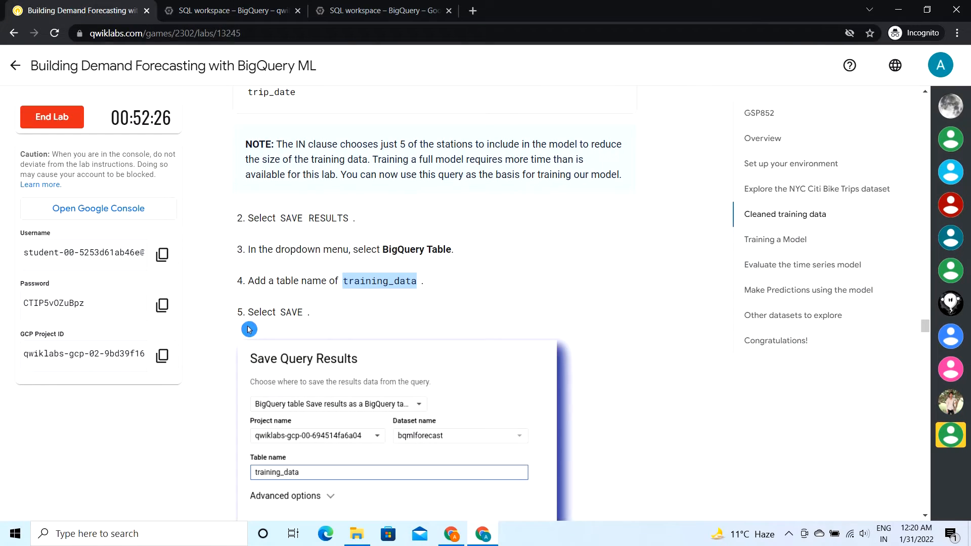
scroll(249, 329, down, 1)
click(233, 10)
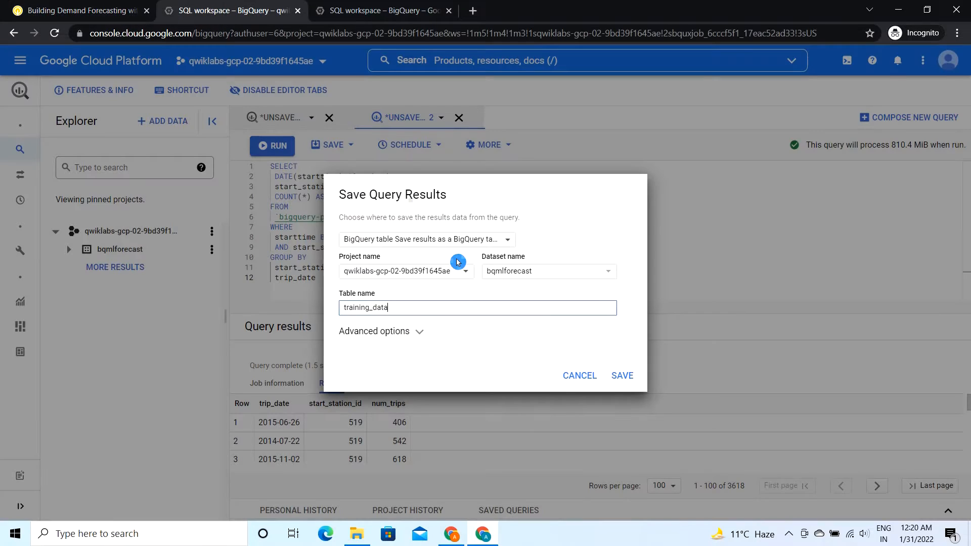
click(628, 374)
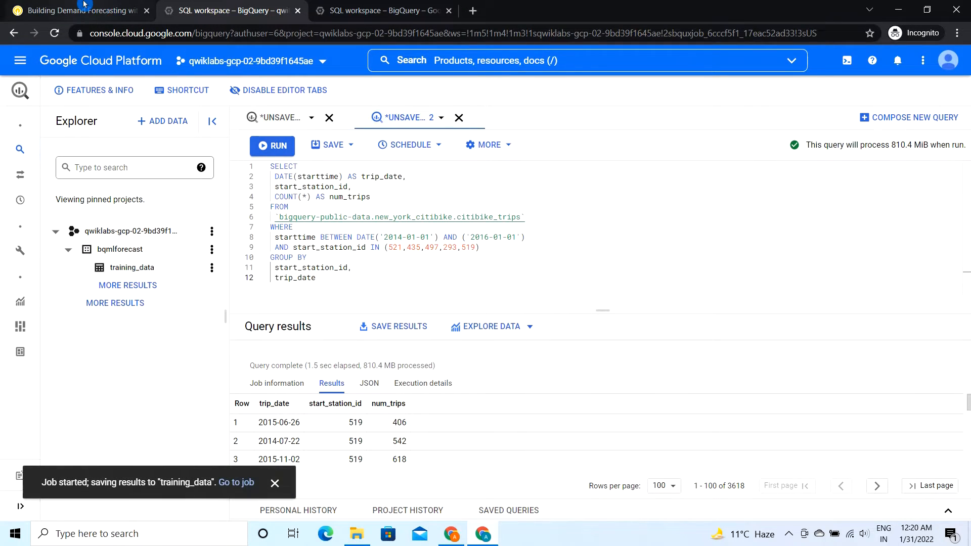
Step: Return to the lab instructions and check progress on the Cleaned training data objective
click(83, 4)
scroll(395, 381, down, 3)
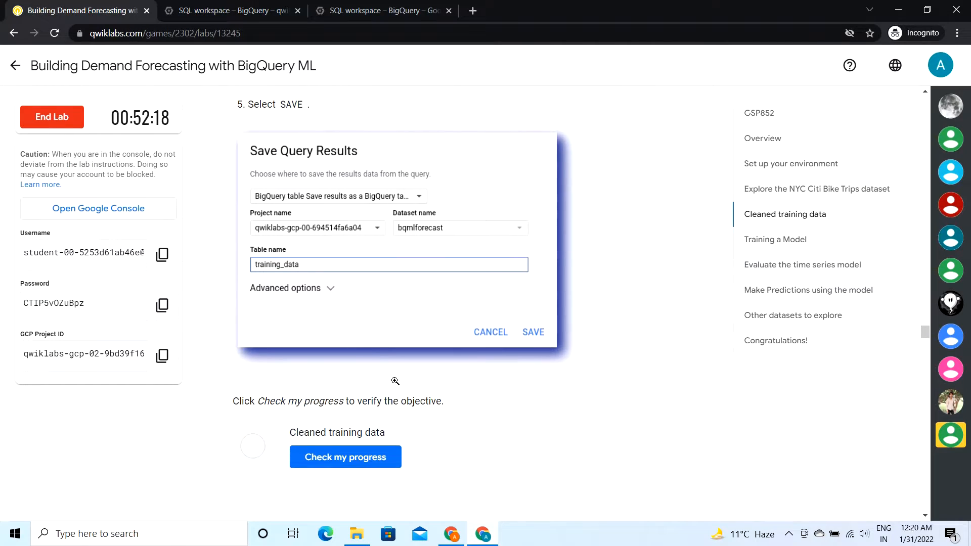
scroll(395, 381, down, 2)
click(322, 383)
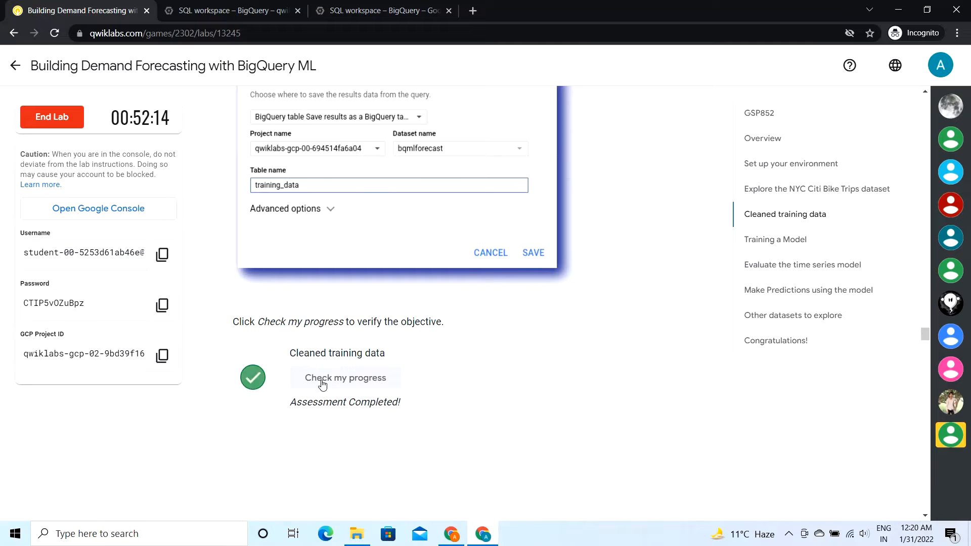
Step: Copy the CREATE OR REPLACE MODEL bqmlforecast.bike_model query from the lab's Training a Model section
scroll(322, 384, down, 10)
click(310, 327)
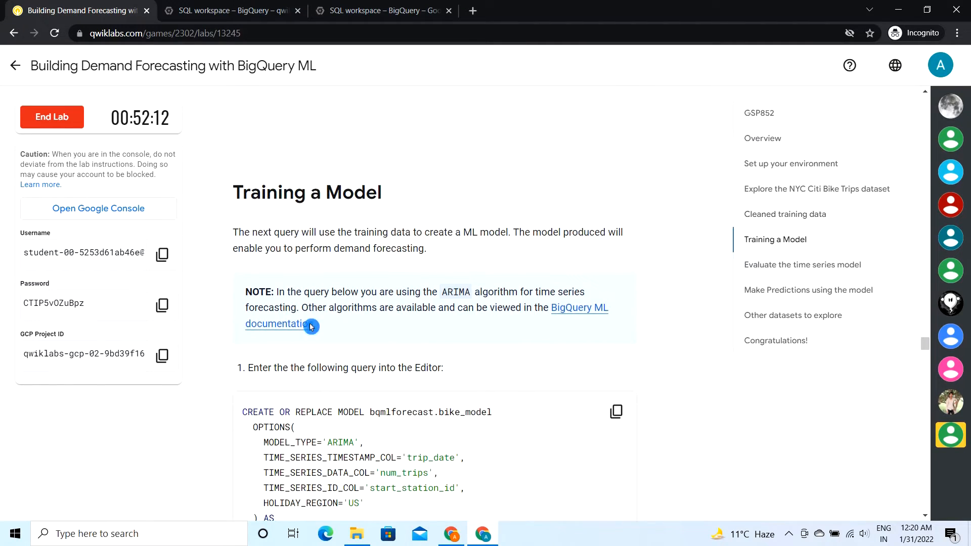
scroll(371, 387, down, 3)
click(616, 275)
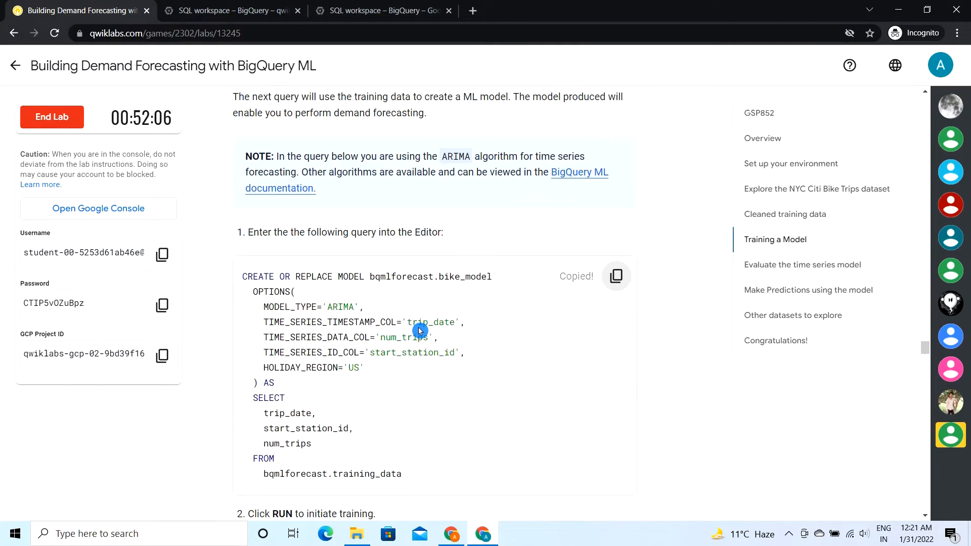
scroll(553, 341, down, 2)
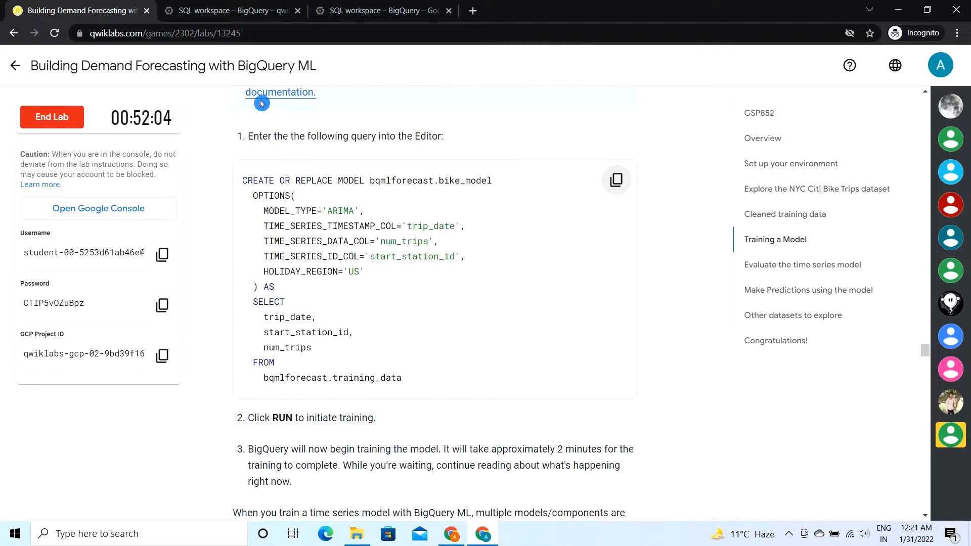
Step: Compose a new query in BigQuery with the copied ARIMA bike_model statement and run it to train the model
click(233, 11)
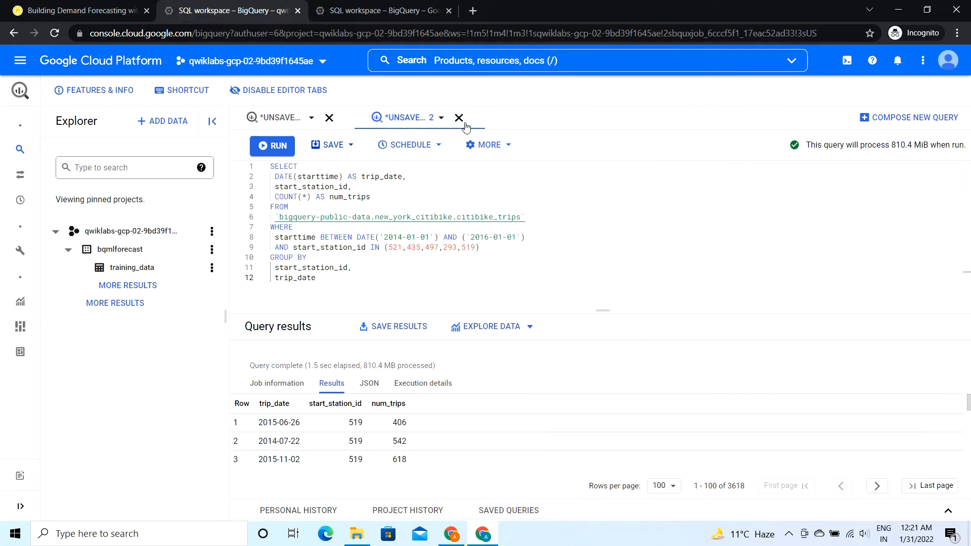
click(876, 119)
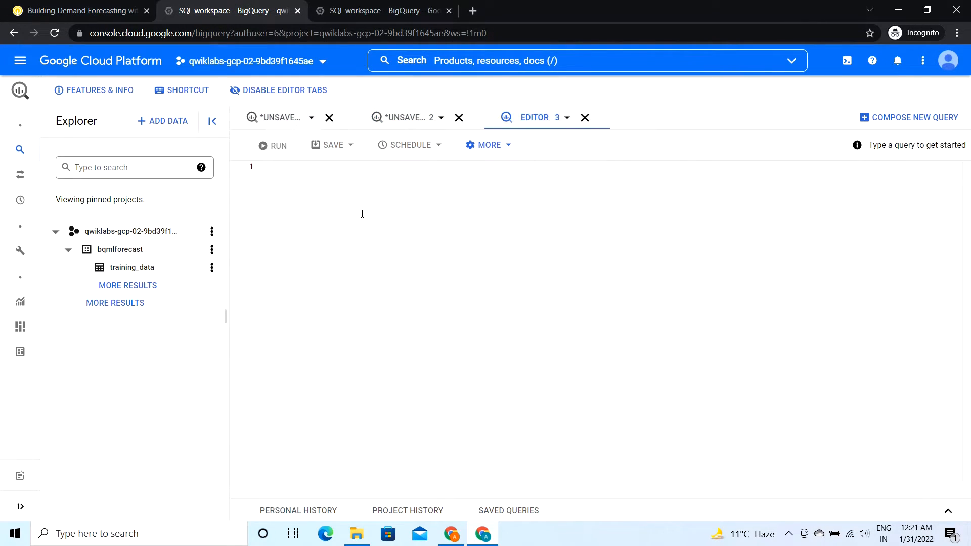
key(ctrl+v)
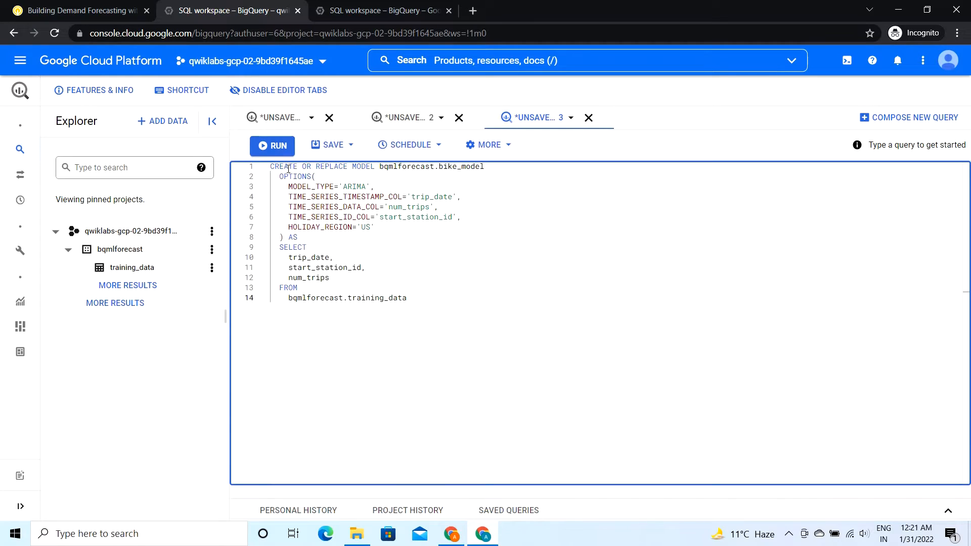
click(272, 151)
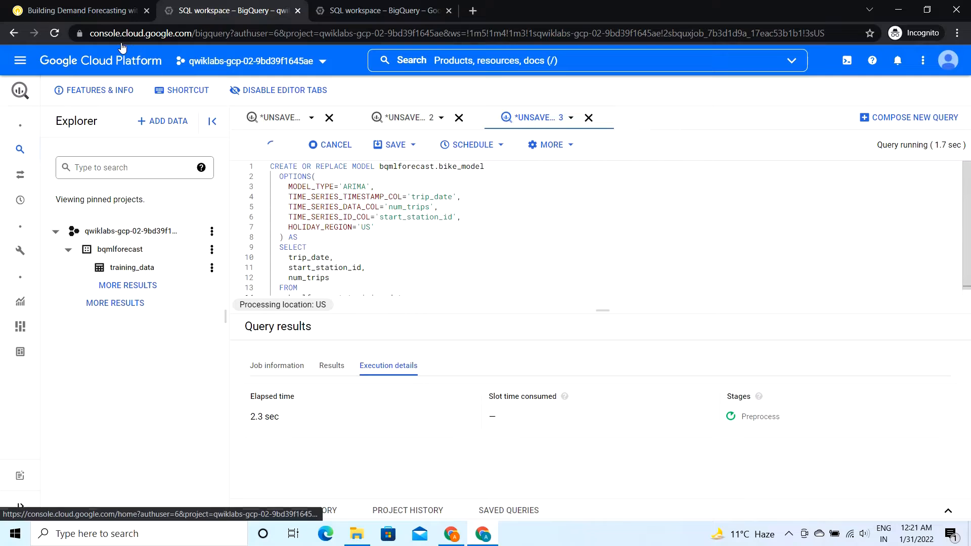
Step: Read the lab's explanation of the time series training pipeline and bike_model details, and look at the training query's status in BigQuery
click(91, 10)
scroll(352, 328, down, 3)
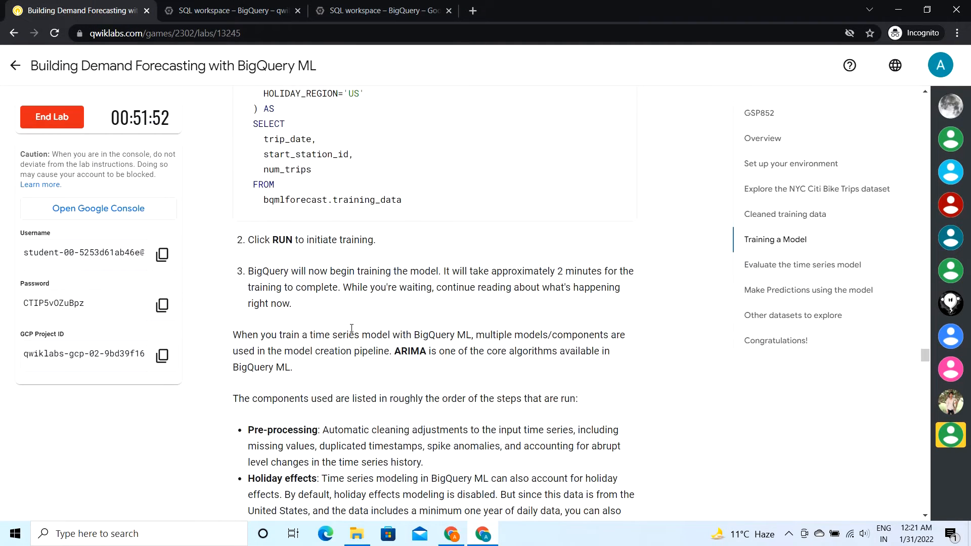
scroll(352, 328, down, 2)
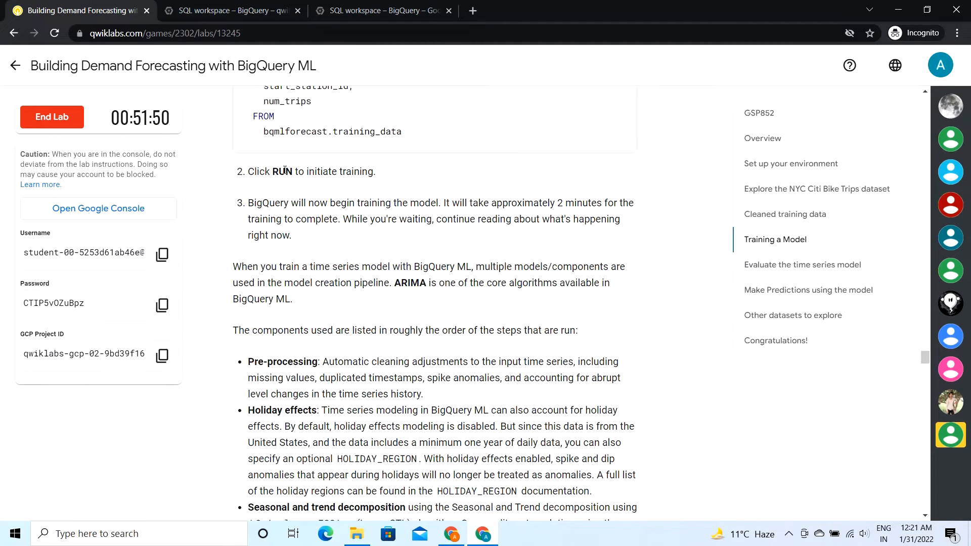
click(277, 260)
scroll(326, 354, down, 8)
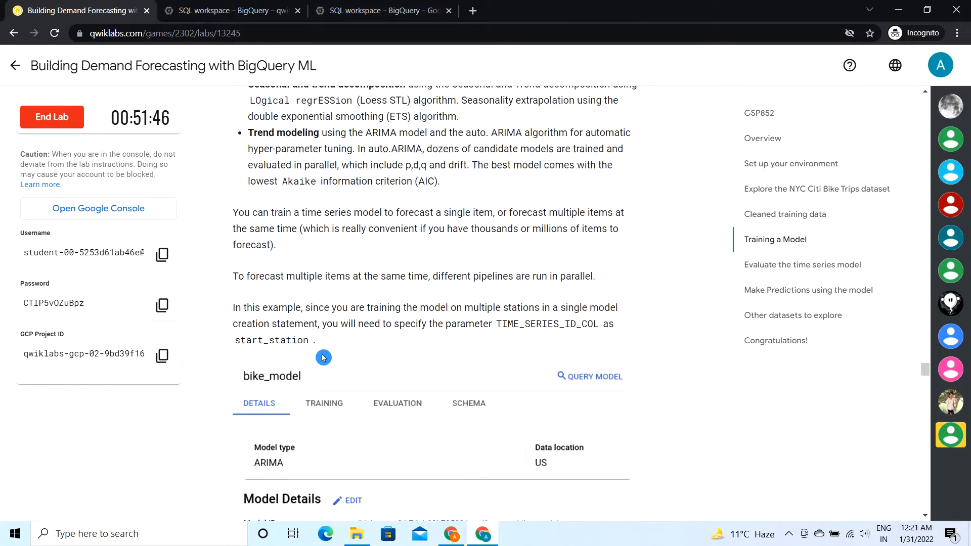
scroll(323, 357, down, 4)
scroll(324, 358, up, 1)
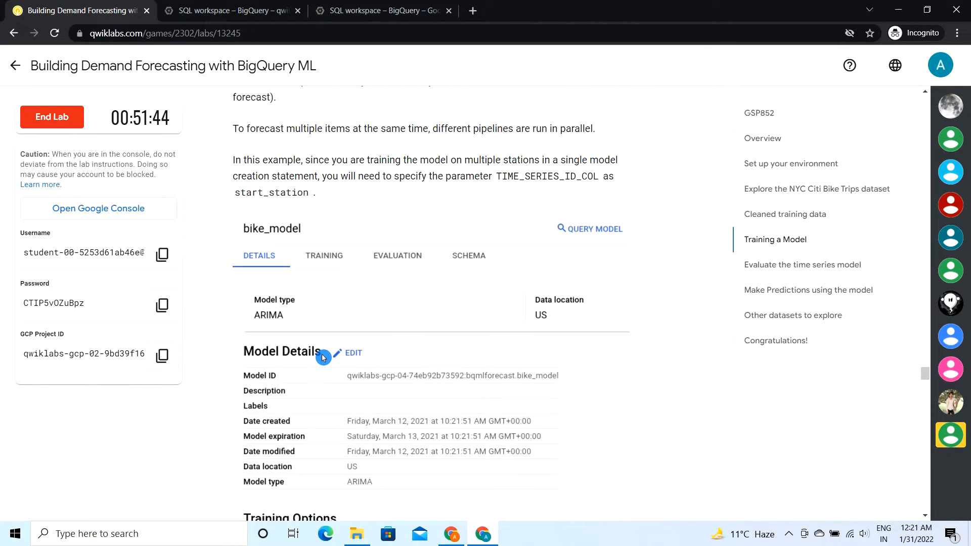
scroll(323, 358, down, 3)
scroll(384, 415, up, 1)
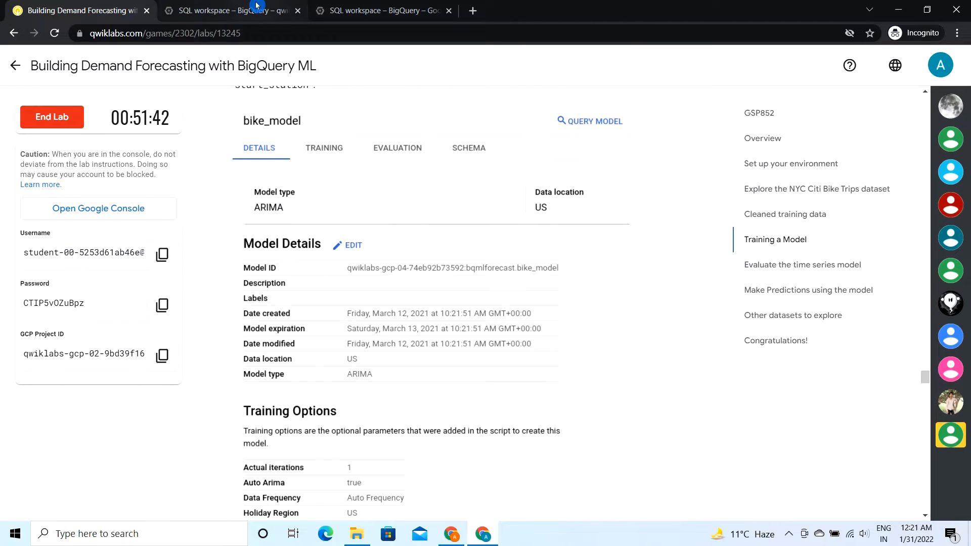
click(256, 6)
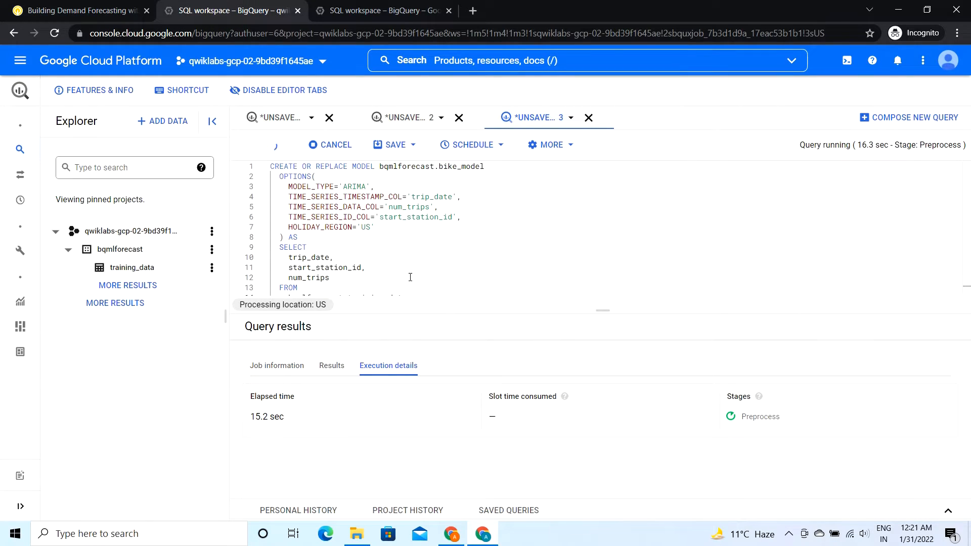
click(88, 8)
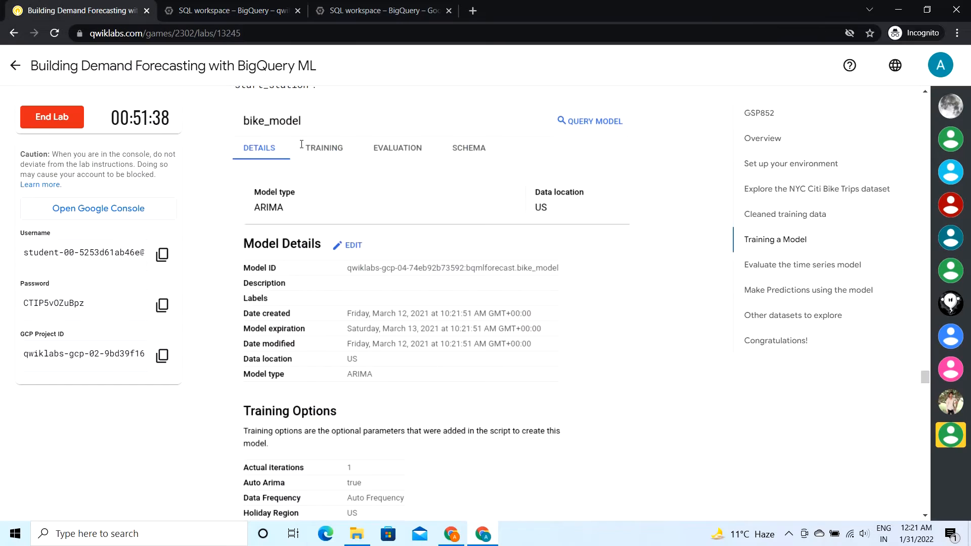
Step: Check progress on the lab's Training a Model objective, leaving the ARIMA tuning question unanswered
scroll(366, 367, down, 9)
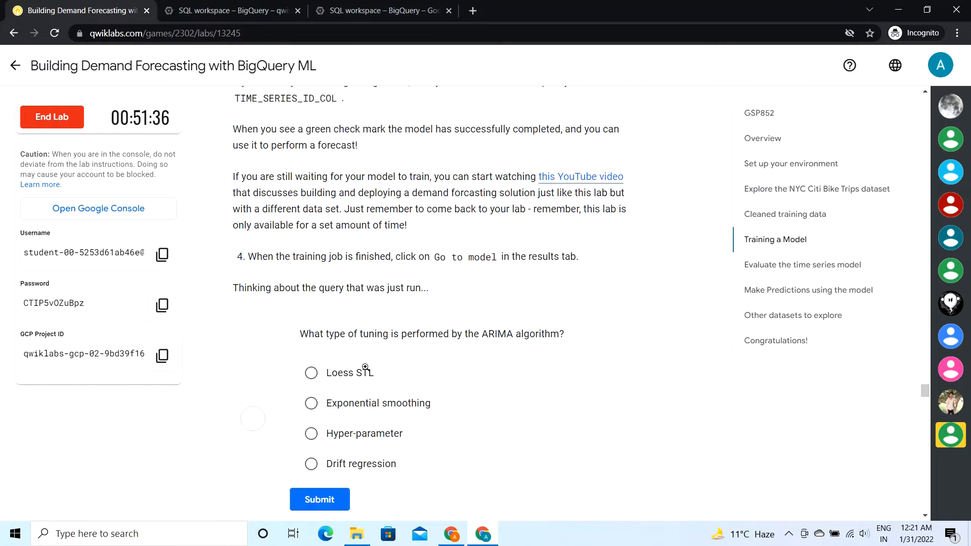
scroll(365, 368, down, 2)
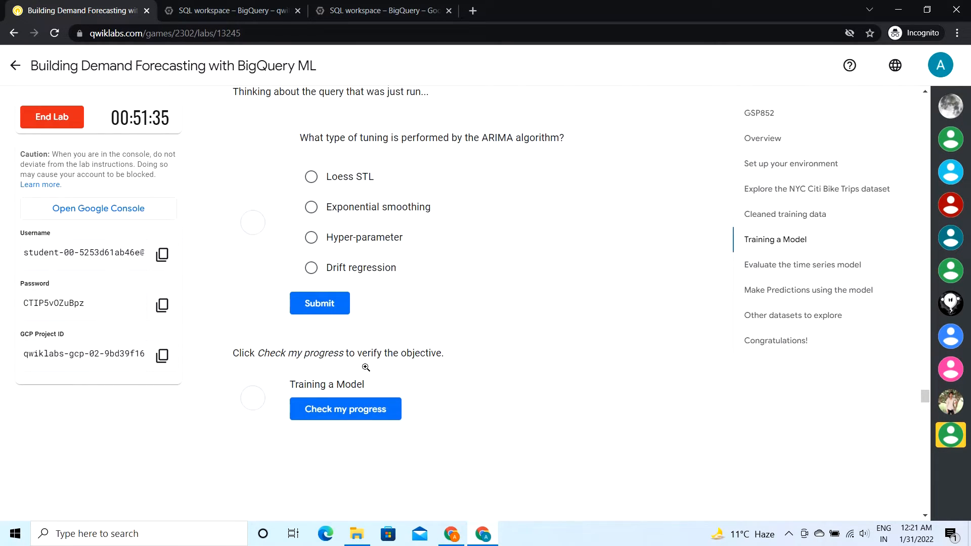
click(324, 417)
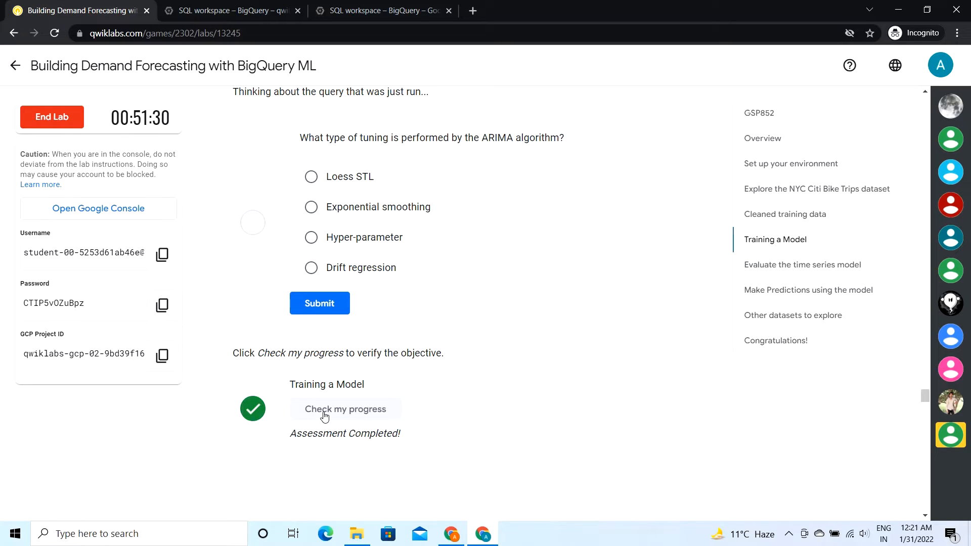
Step: Copy the ML.EVALUATE query for bqmlforecast.bike_model from the lab's Evaluate the time series model section
scroll(324, 416, down, 15)
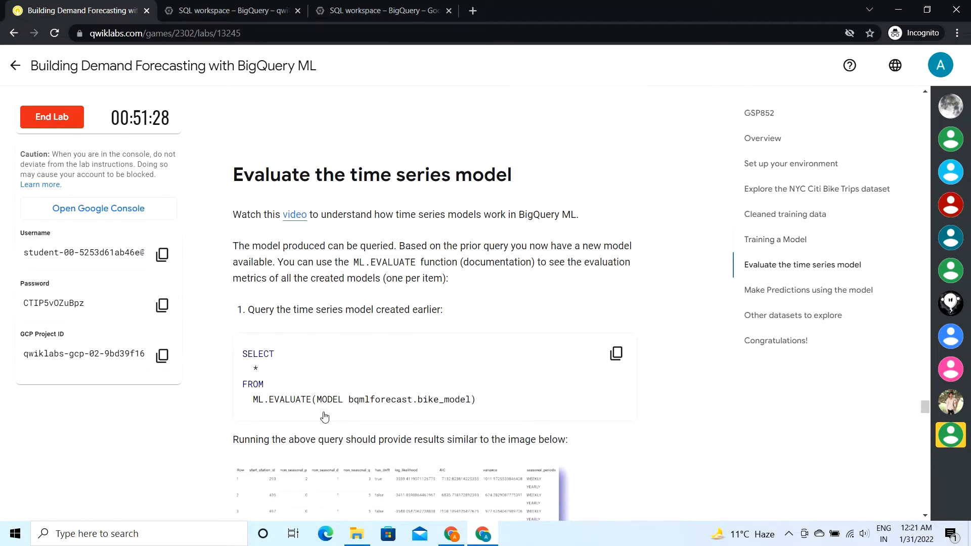
scroll(324, 416, down, 14)
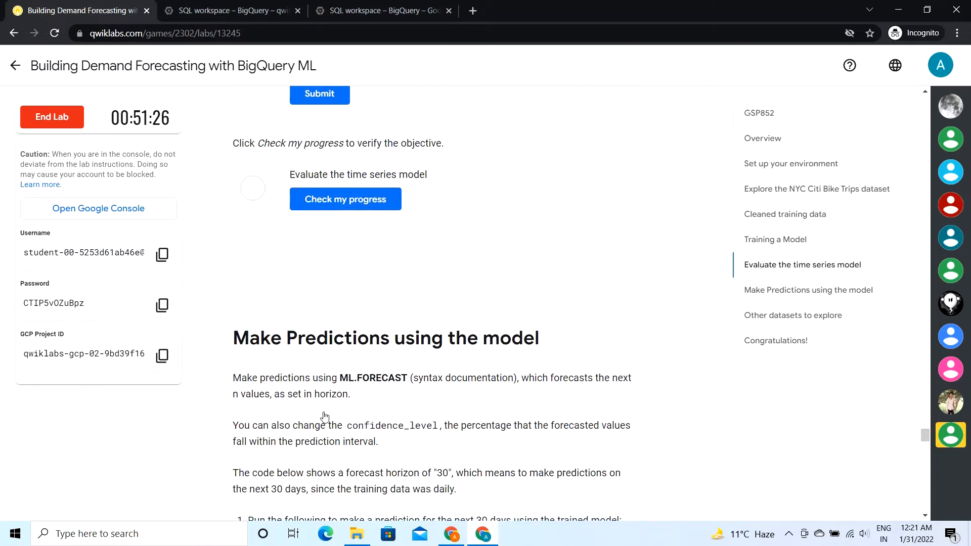
scroll(325, 417, up, 10)
scroll(324, 416, up, 10)
click(270, 247)
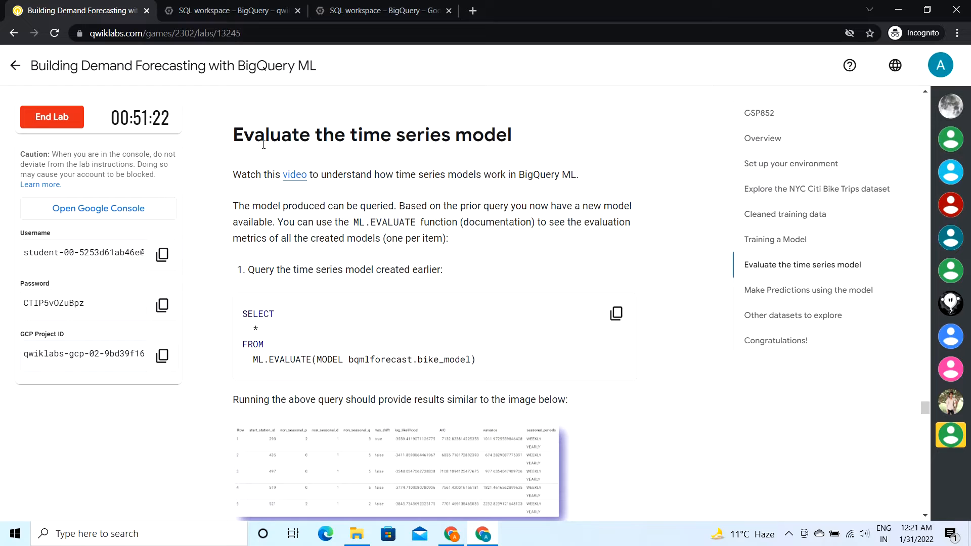
click(616, 313)
click(343, 282)
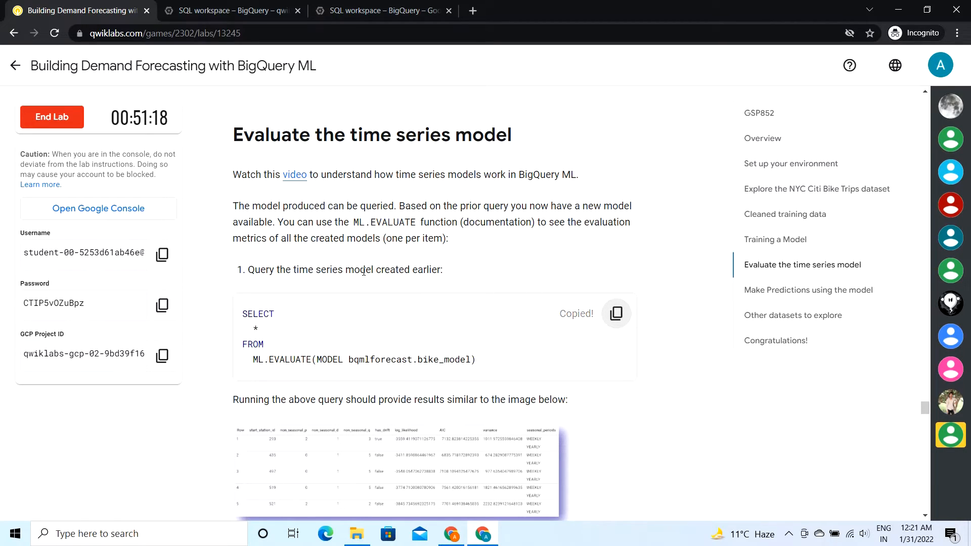
Step: Compose a new query in BigQuery with the copied ML.EVALUATE SQL and run it
click(218, 9)
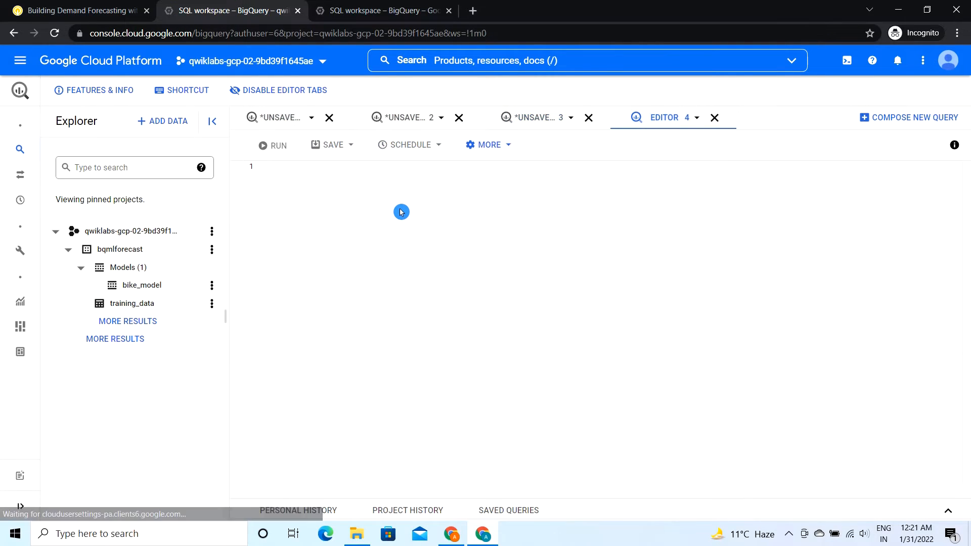
key(ctrl+v)
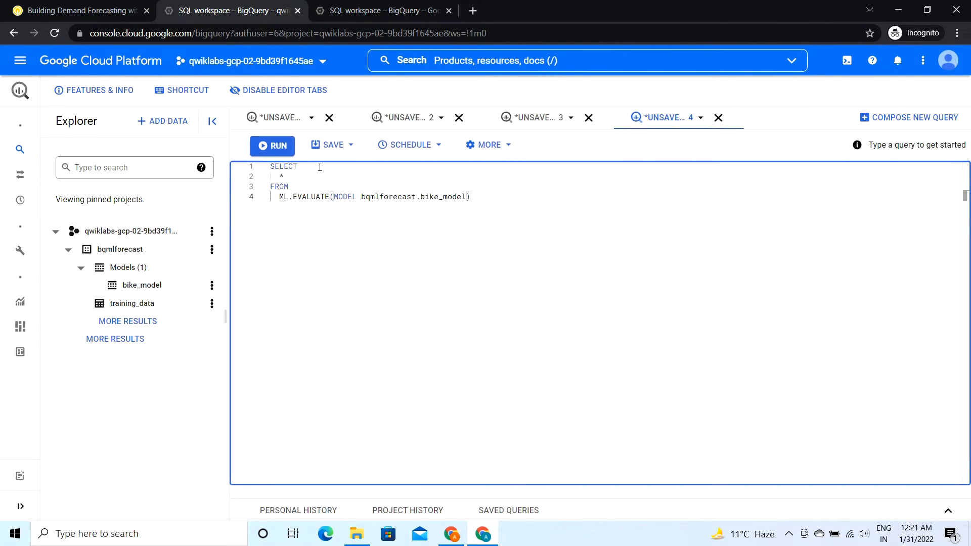
click(267, 146)
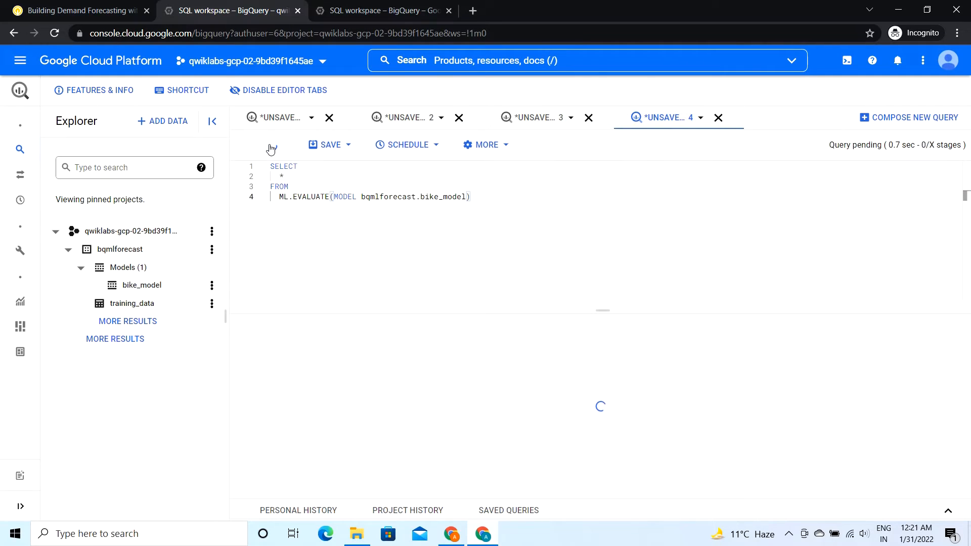
click(327, 387)
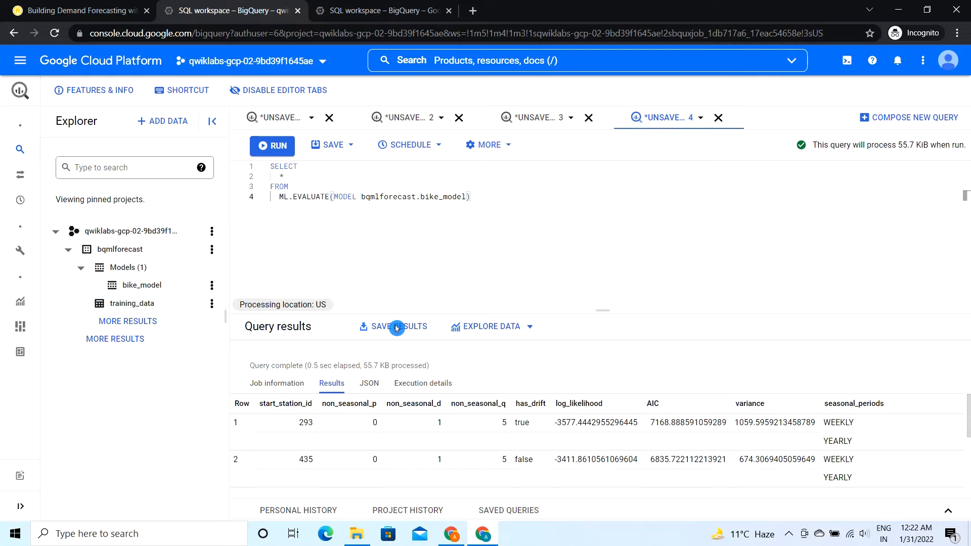
Step: Return to the lab and check progress on the Evaluate the time series model objective
click(34, 4)
scroll(358, 287, down, 3)
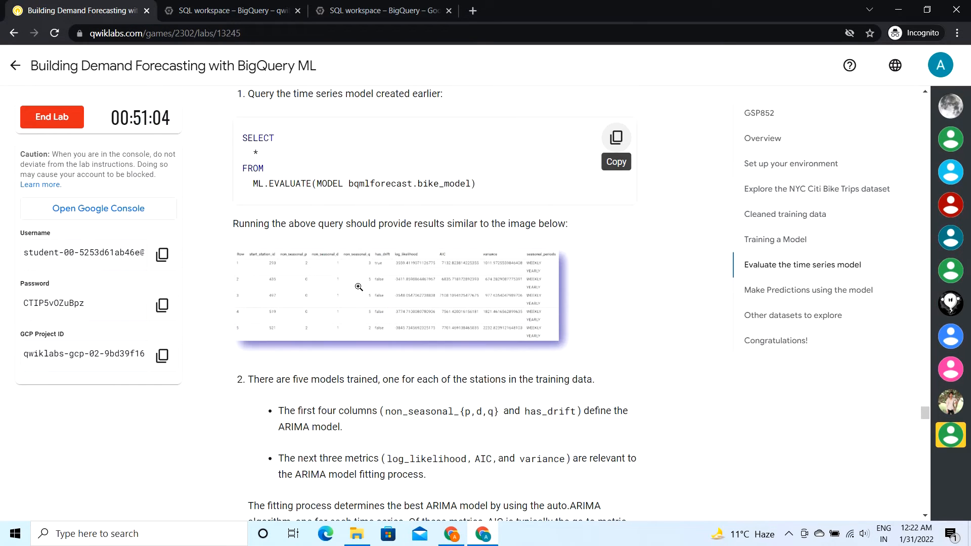
scroll(361, 471, down, 10)
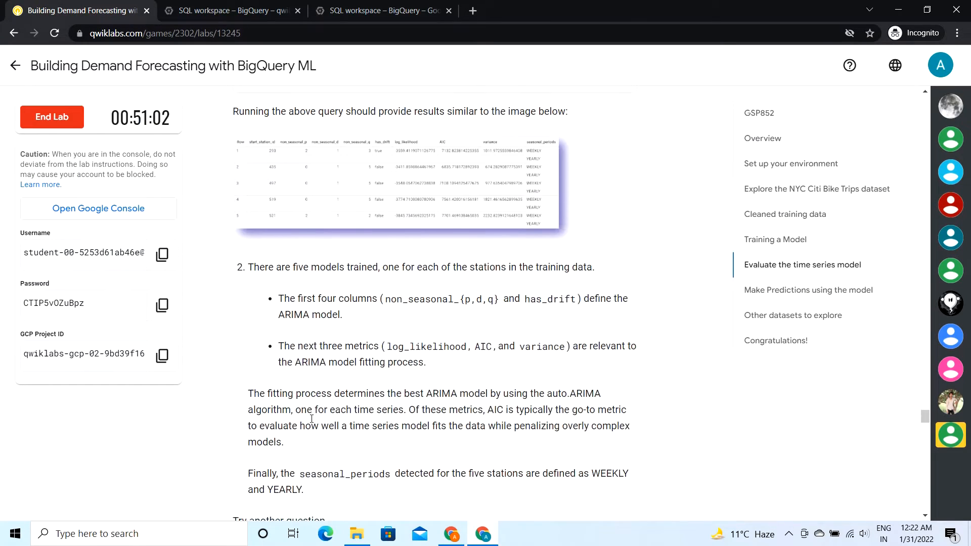
scroll(312, 419, down, 2)
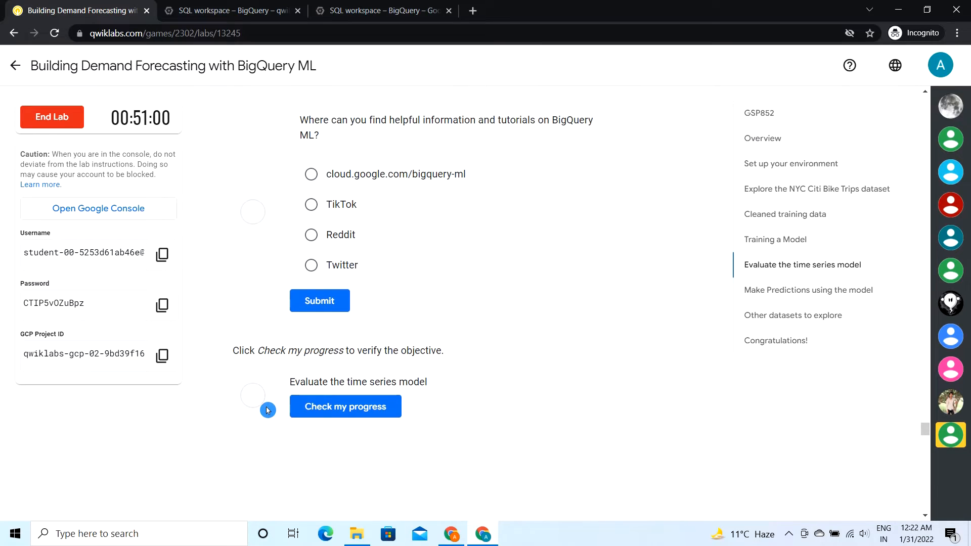
click(330, 414)
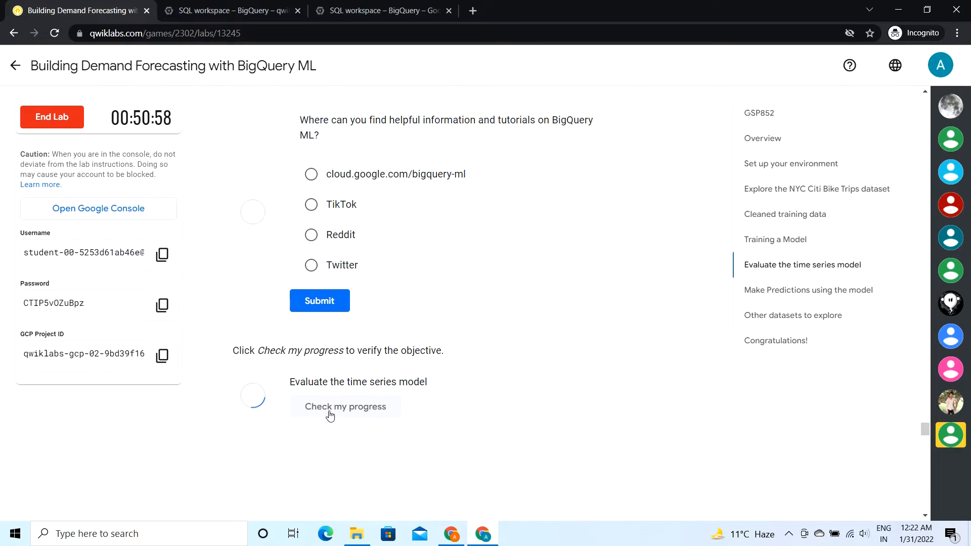
Step: Copy the ML.FORECAST query for bqmlforecast.bike_model from the lab's Make Predictions using the model section
scroll(330, 416, down, 3)
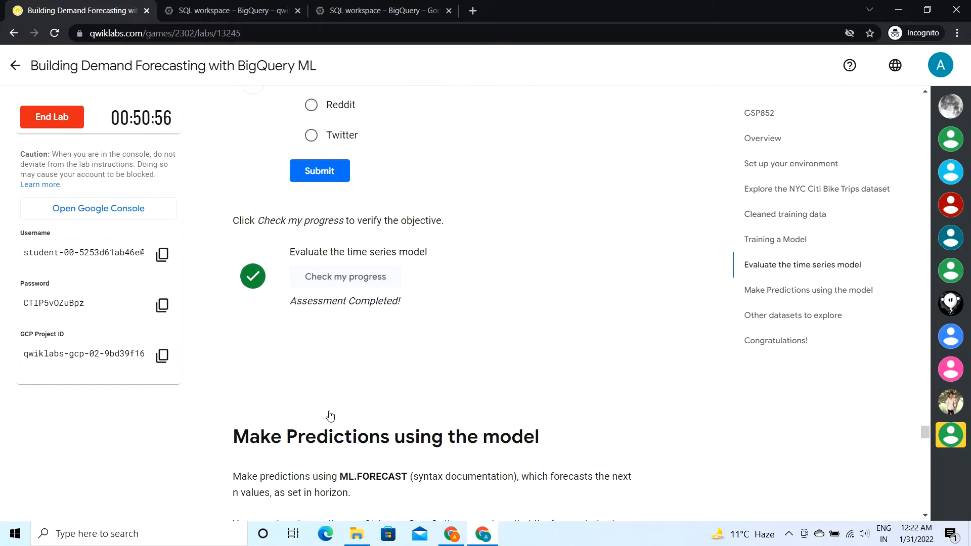
scroll(330, 416, up, 1)
scroll(330, 416, down, 12)
scroll(330, 416, down, 20)
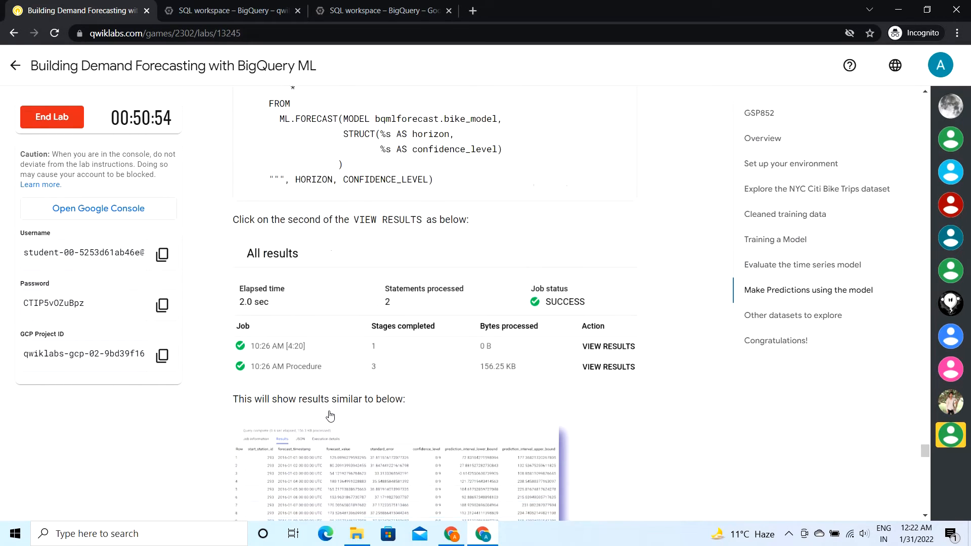
scroll(330, 416, up, 18)
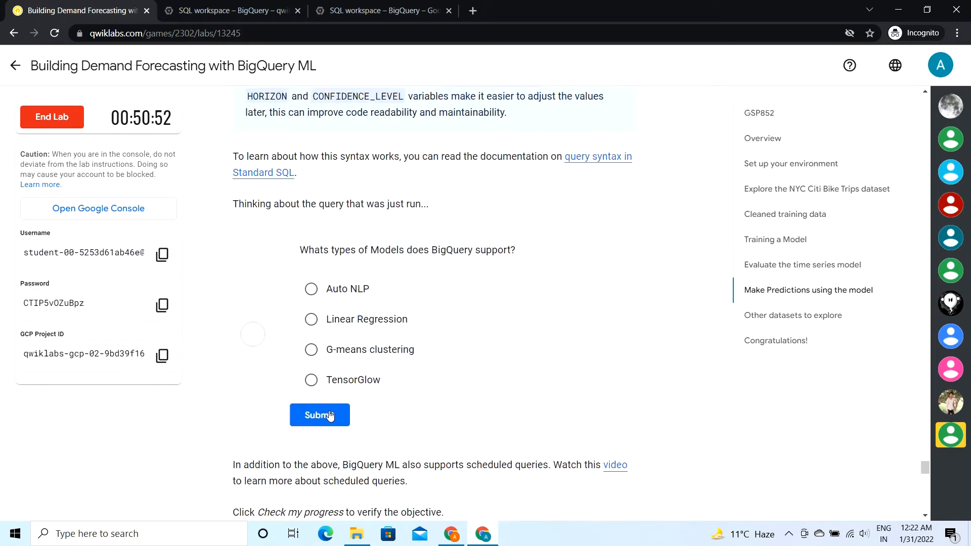
scroll(330, 416, up, 3)
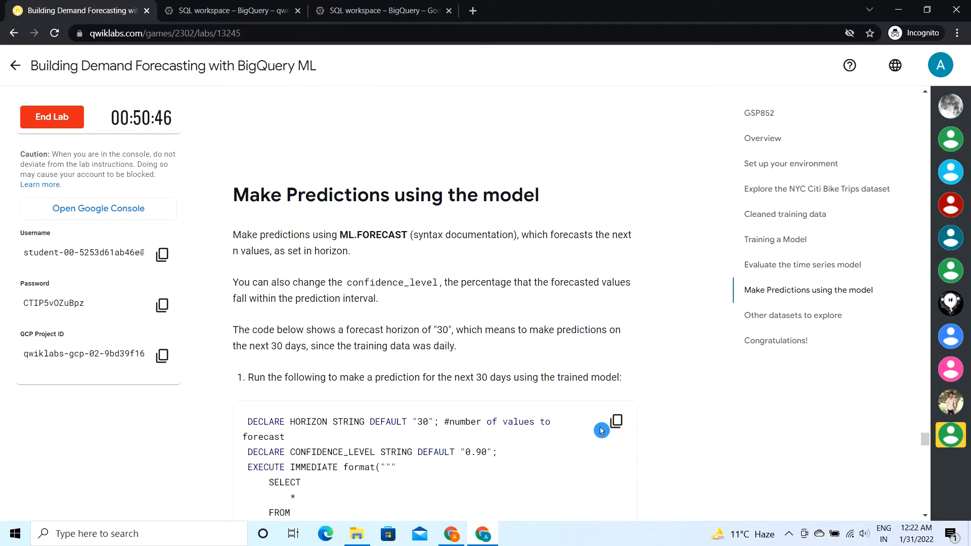
click(617, 421)
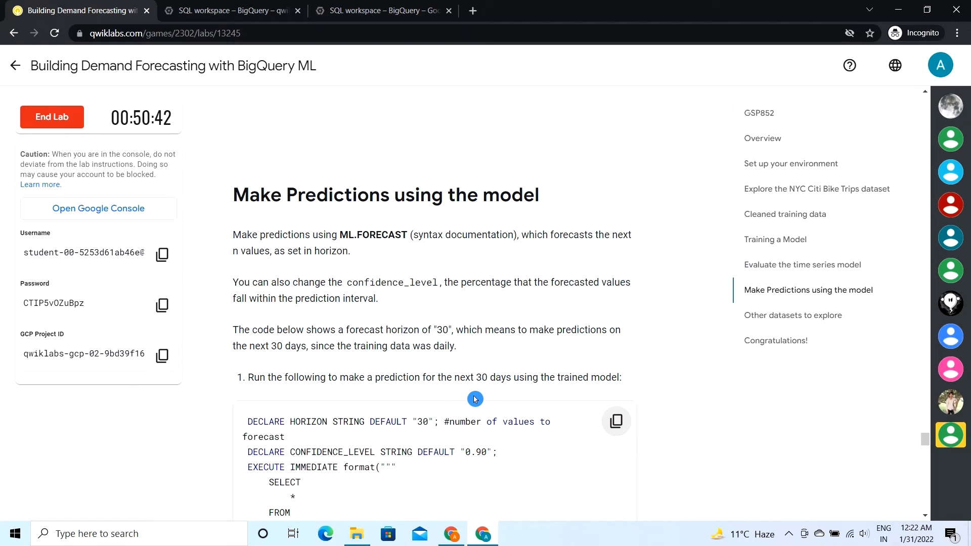
scroll(475, 399, down, 3)
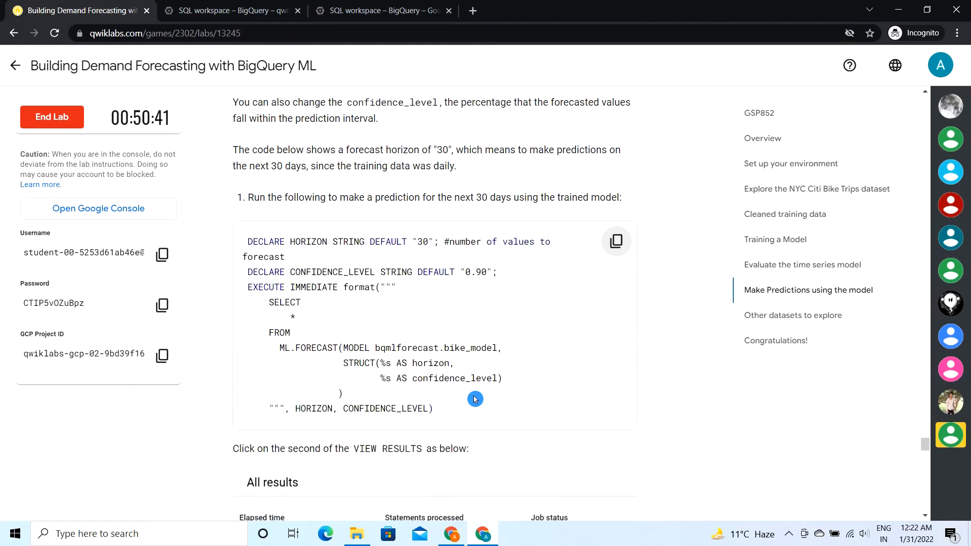
Step: Switch to BigQuery, paste the copied ML.FORECAST SQL into a new empty query editor and run it
click(247, 10)
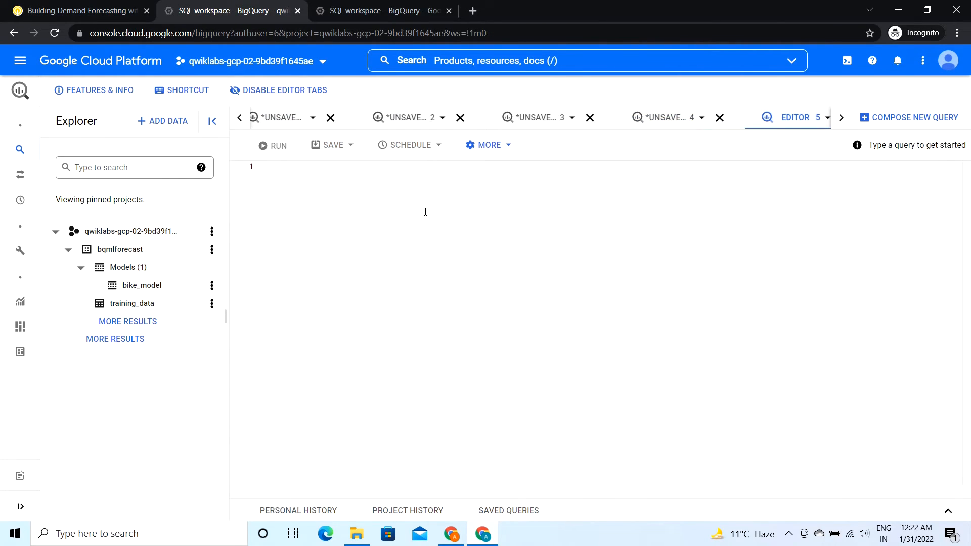
key(ctrl+v)
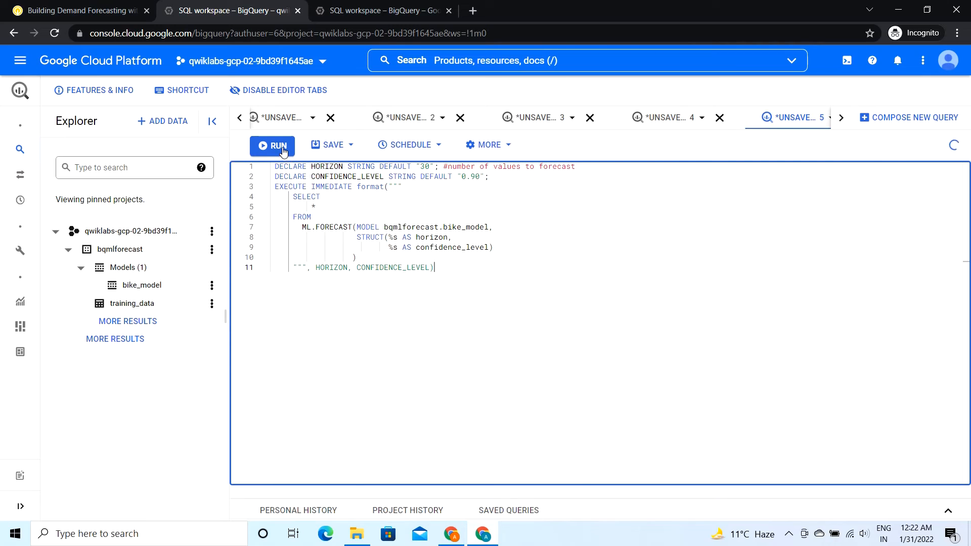
click(284, 152)
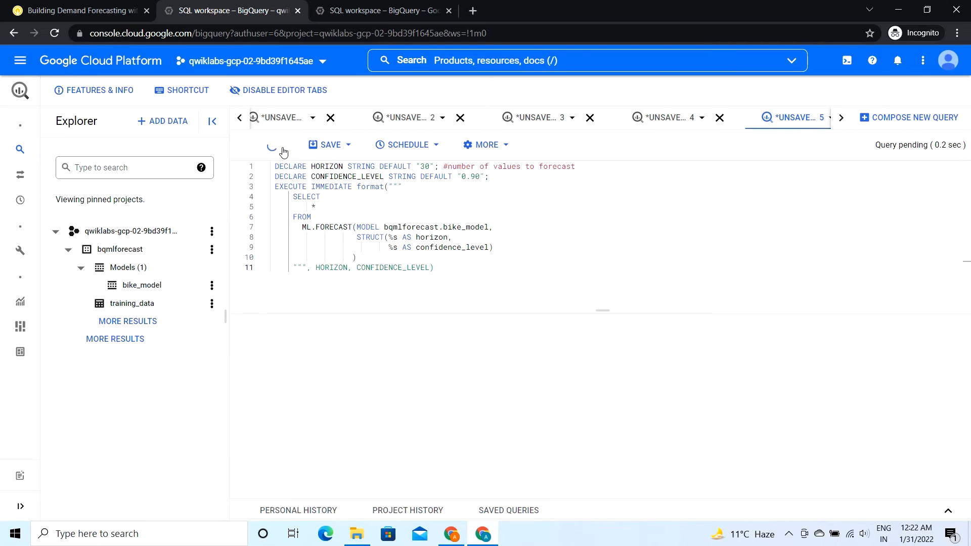
Step: Return to the lab, make sure the forecast query has finished in BigQuery, and check progress on the Make Predictions using the model objective
click(95, 9)
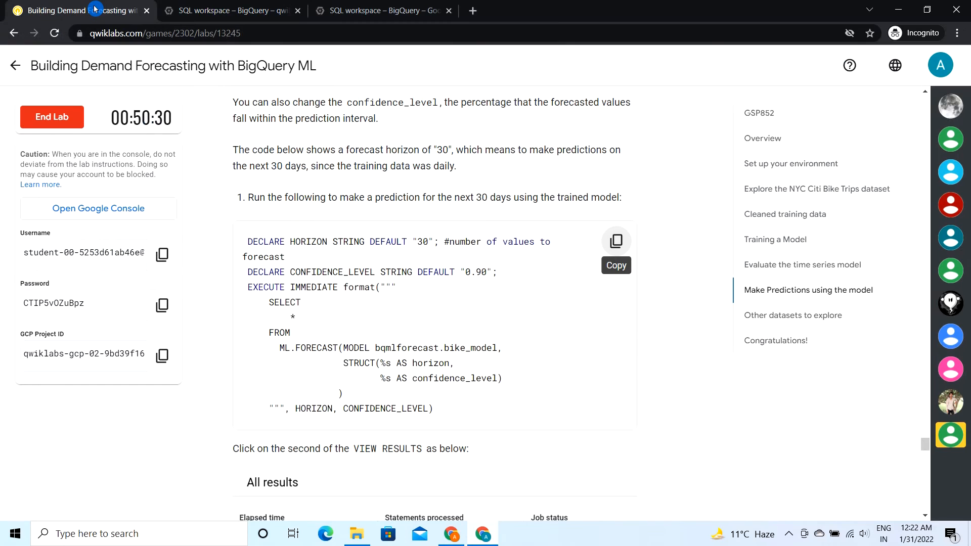
scroll(313, 365, down, 6)
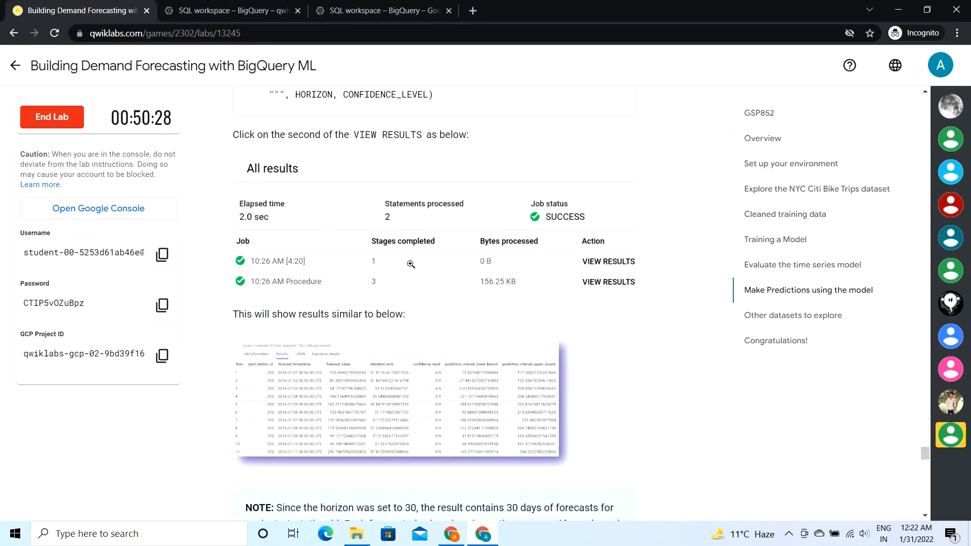
scroll(411, 264, down, 15)
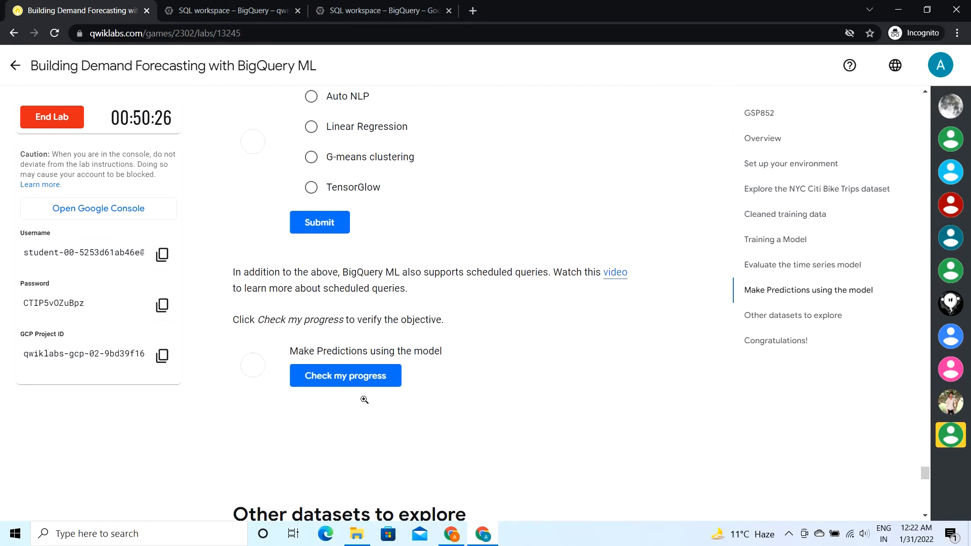
scroll(364, 399, down, 6)
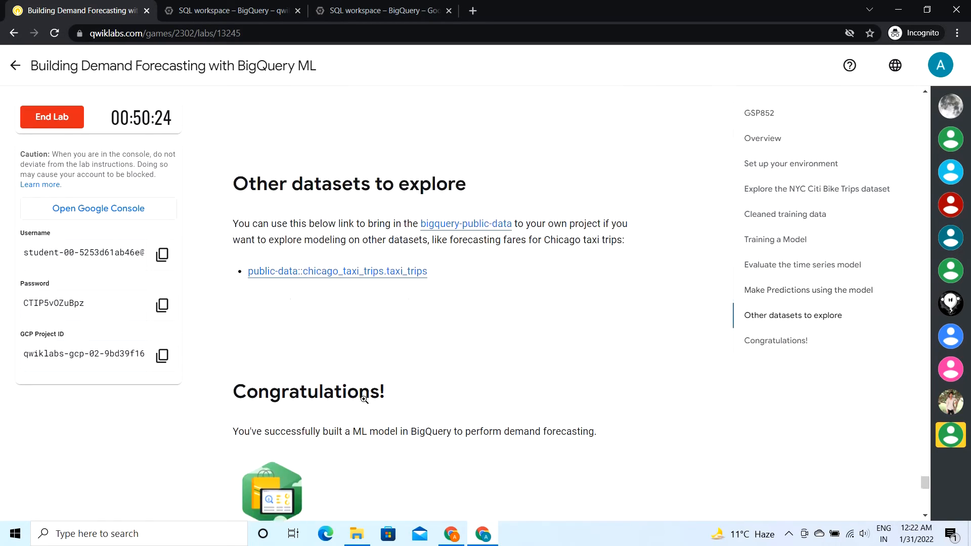
scroll(364, 400, up, 5)
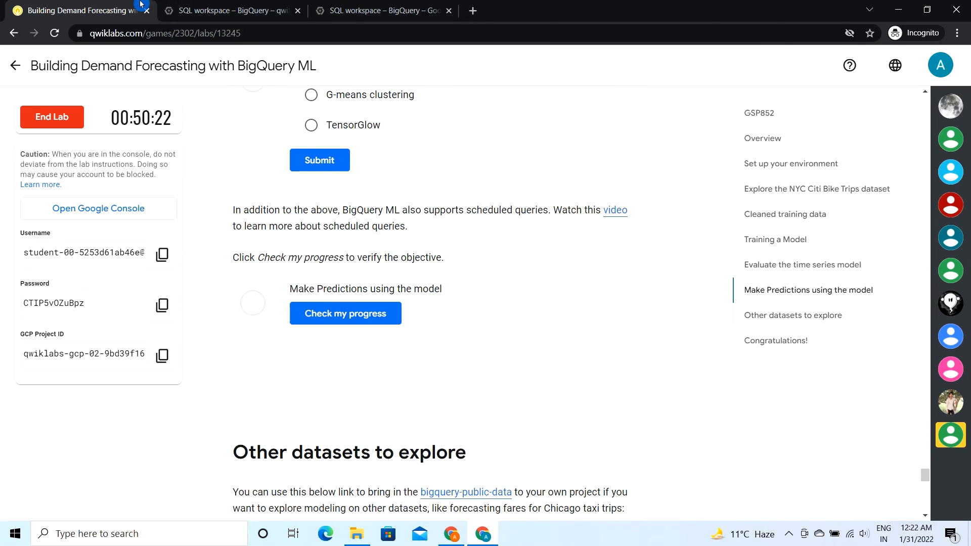
click(232, 11)
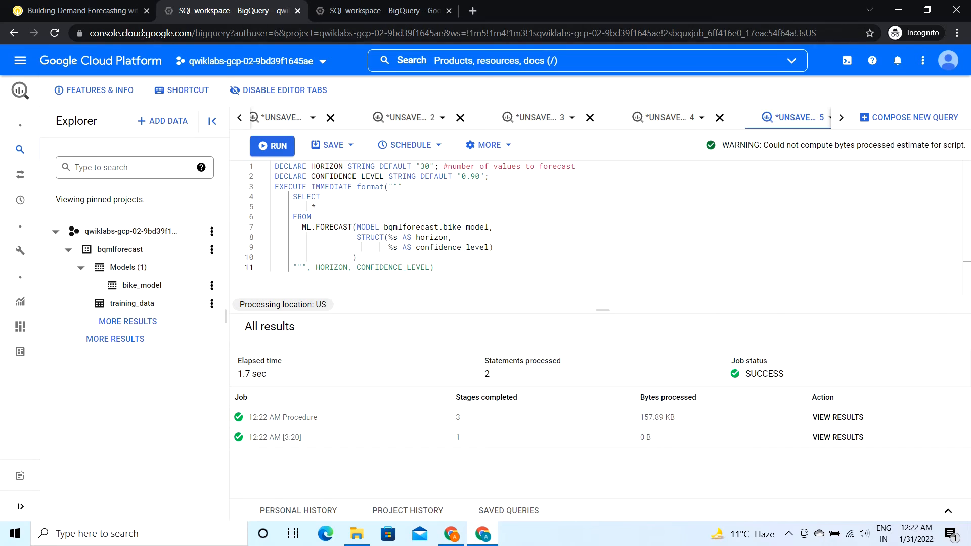
click(76, 4)
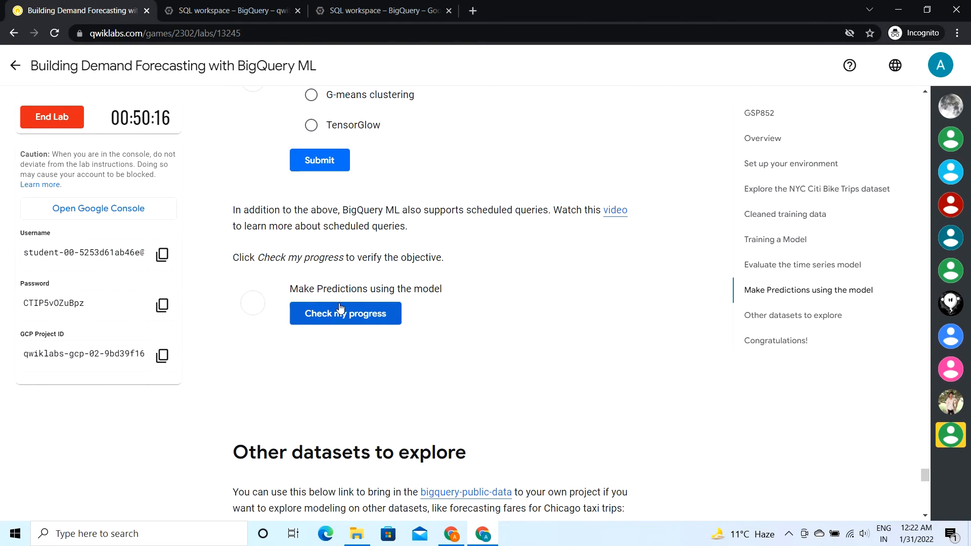
click(355, 318)
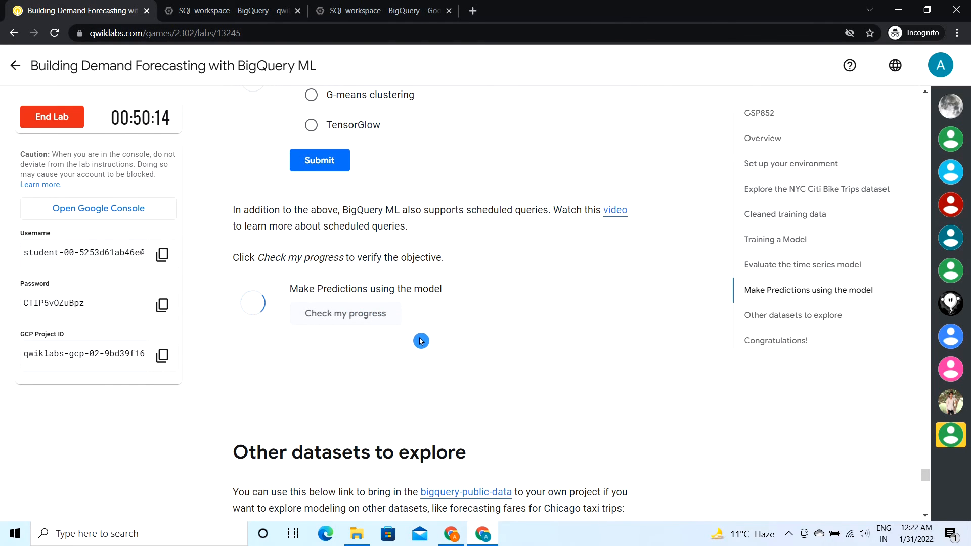
scroll(420, 377, down, 4)
scroll(420, 377, up, 12)
scroll(420, 376, up, 15)
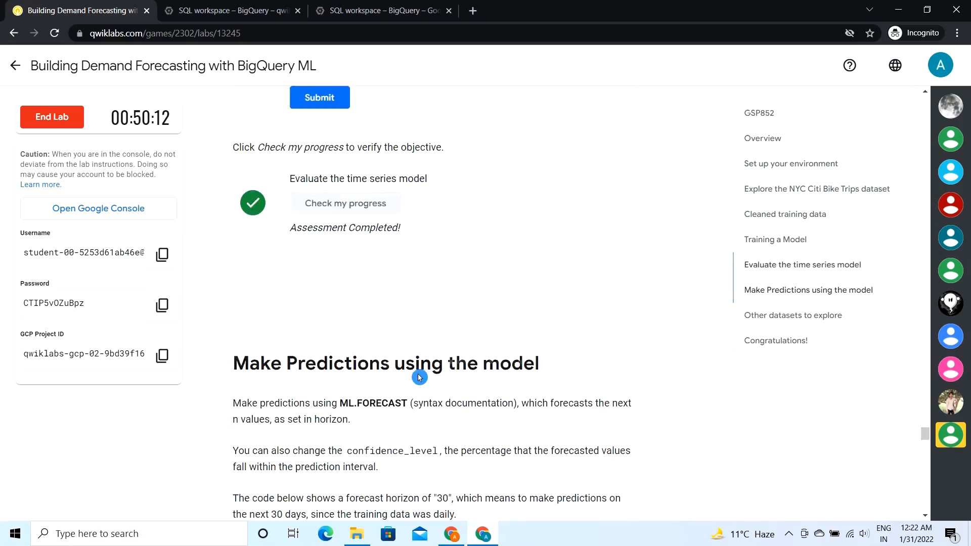